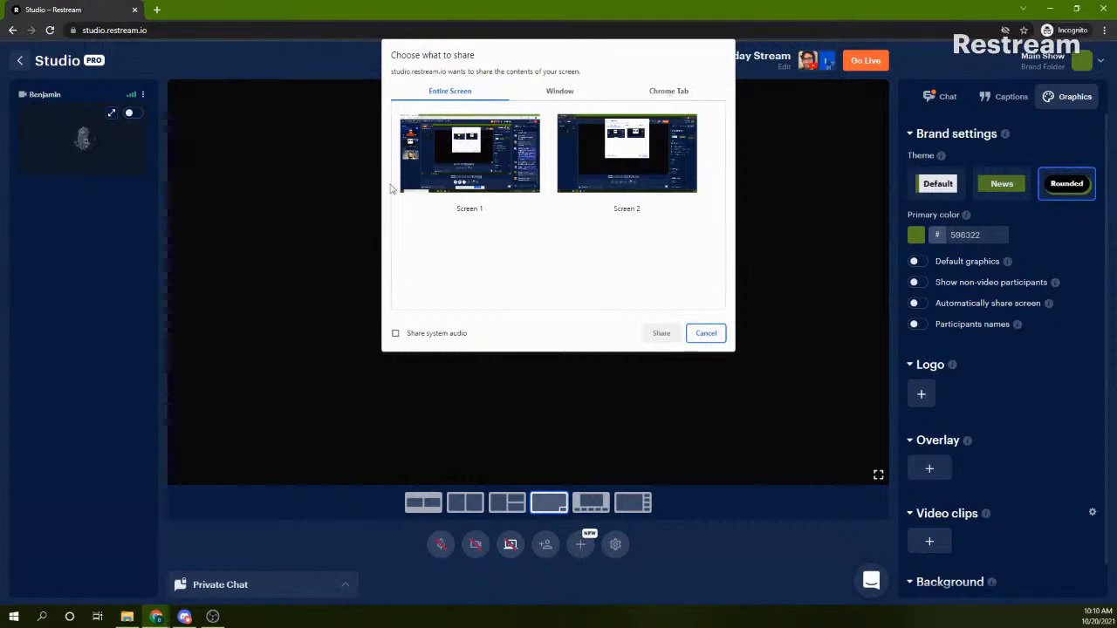
Review the Chrome tab, entire screen and window sources available for screen sharing, and close the chooser without sharing anything
left_click(669, 92)
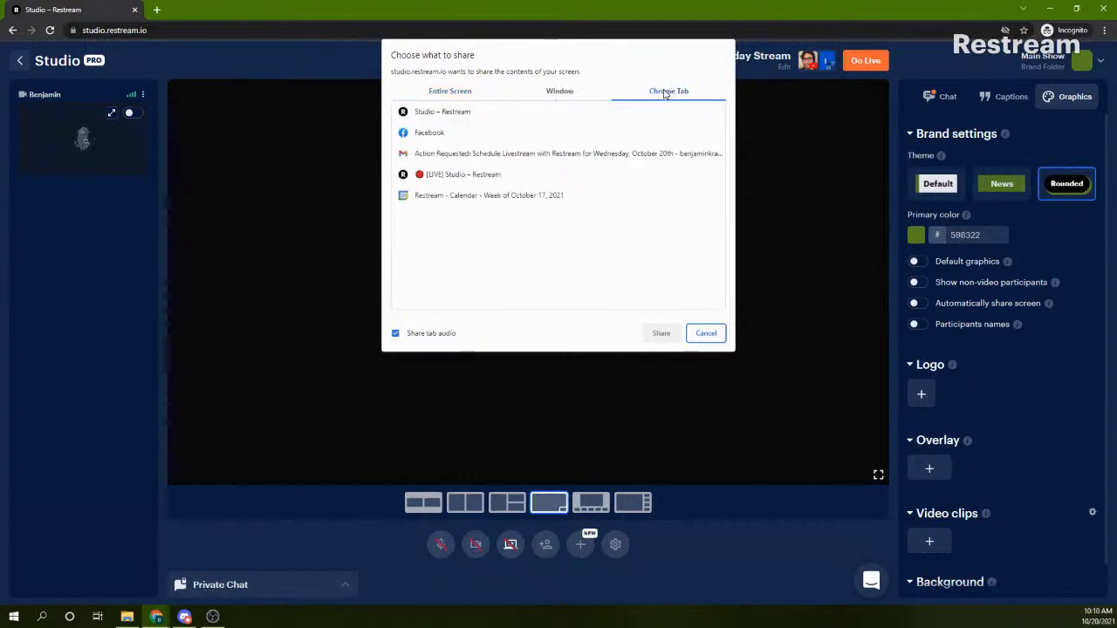
left_click(426, 115)
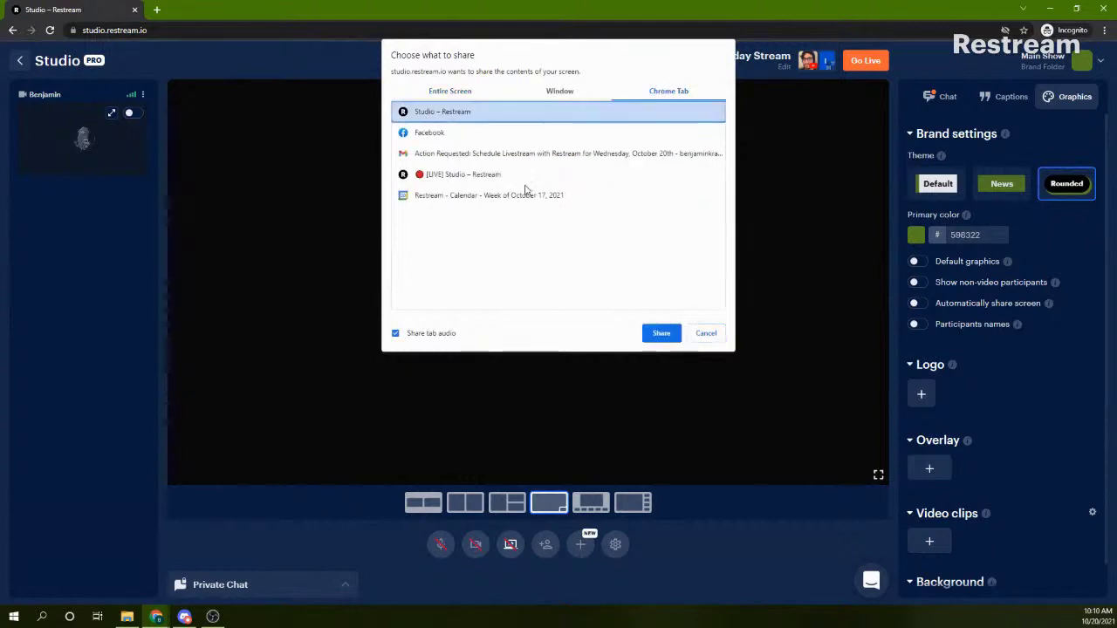
left_click(706, 336)
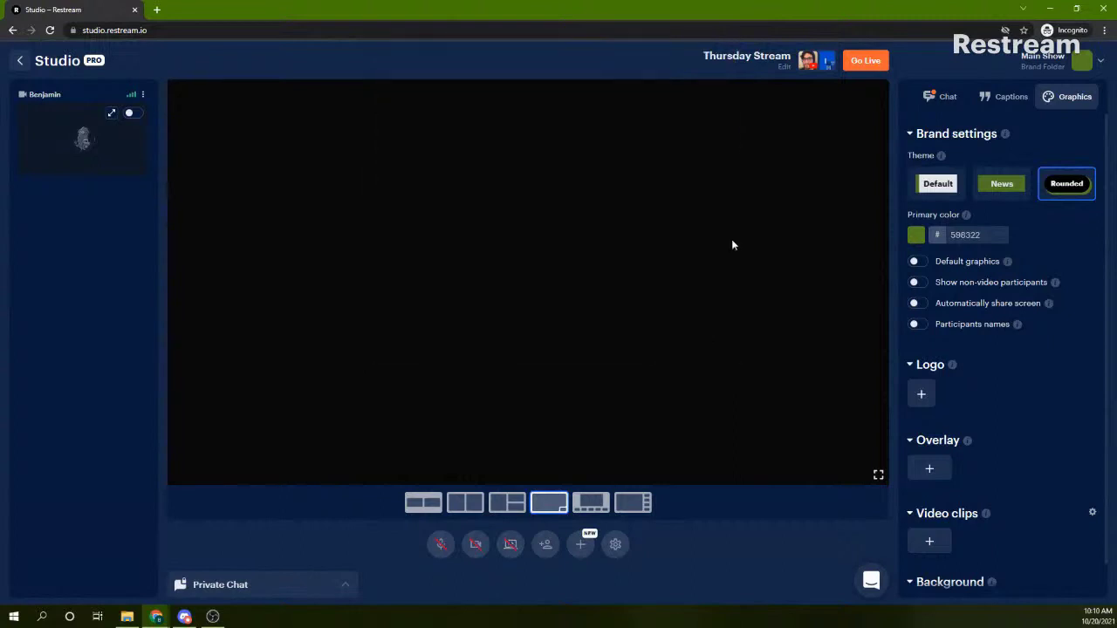
left_click(510, 545)
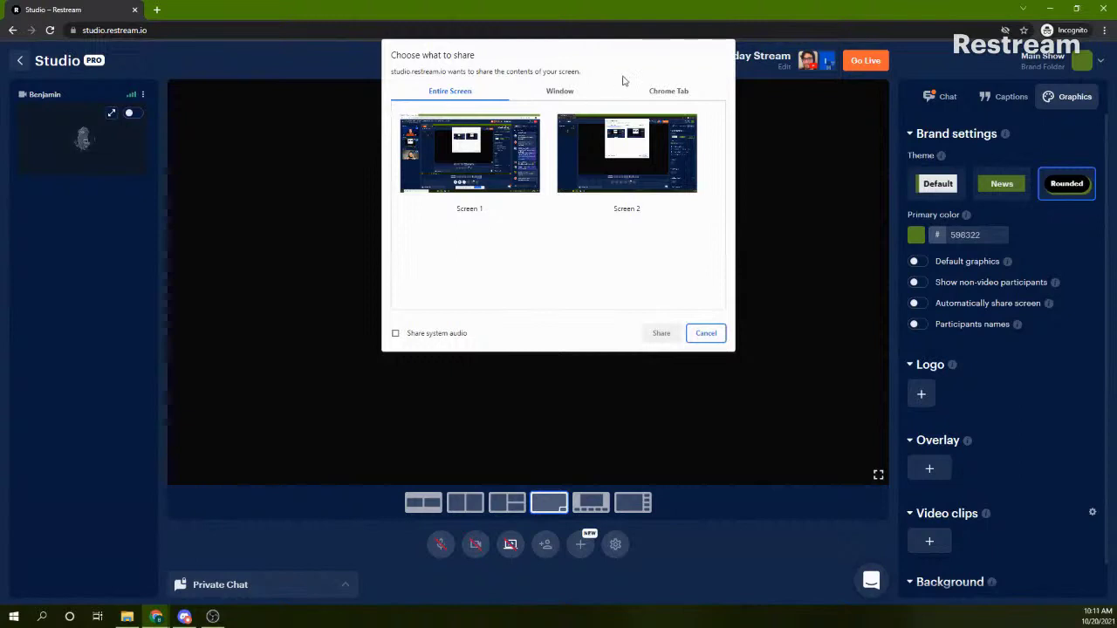
left_click(663, 96)
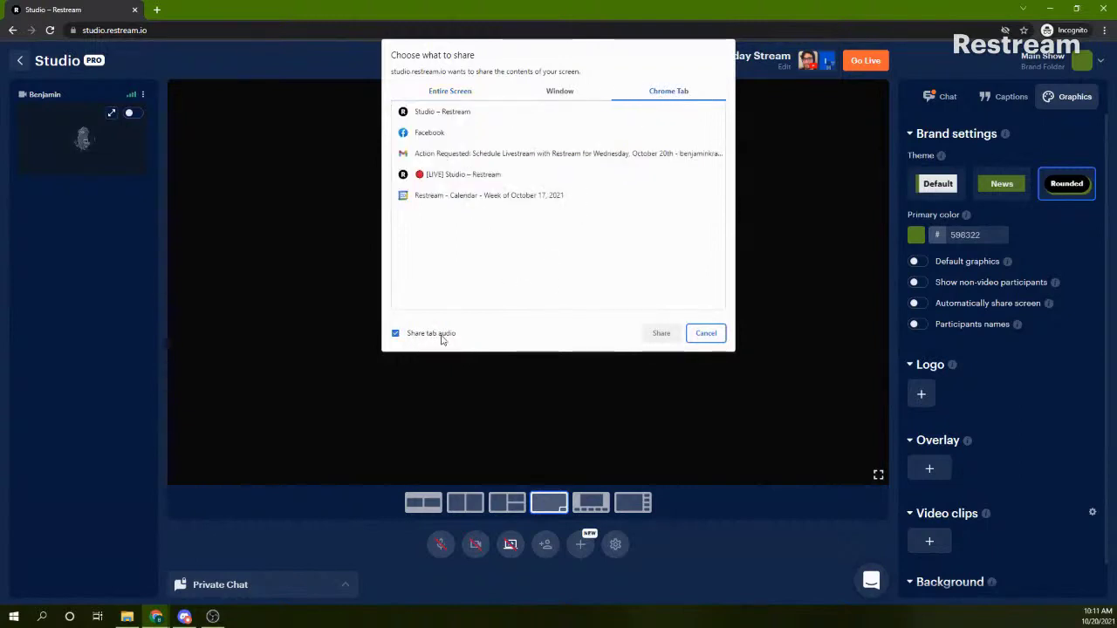
left_click(450, 91)
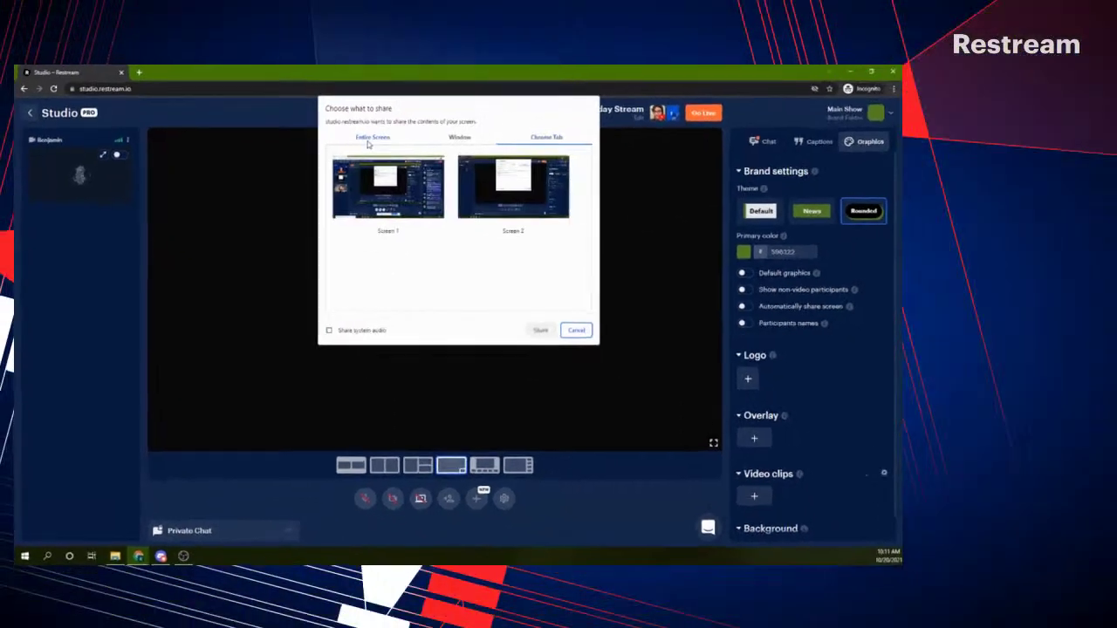
left_click(455, 142)
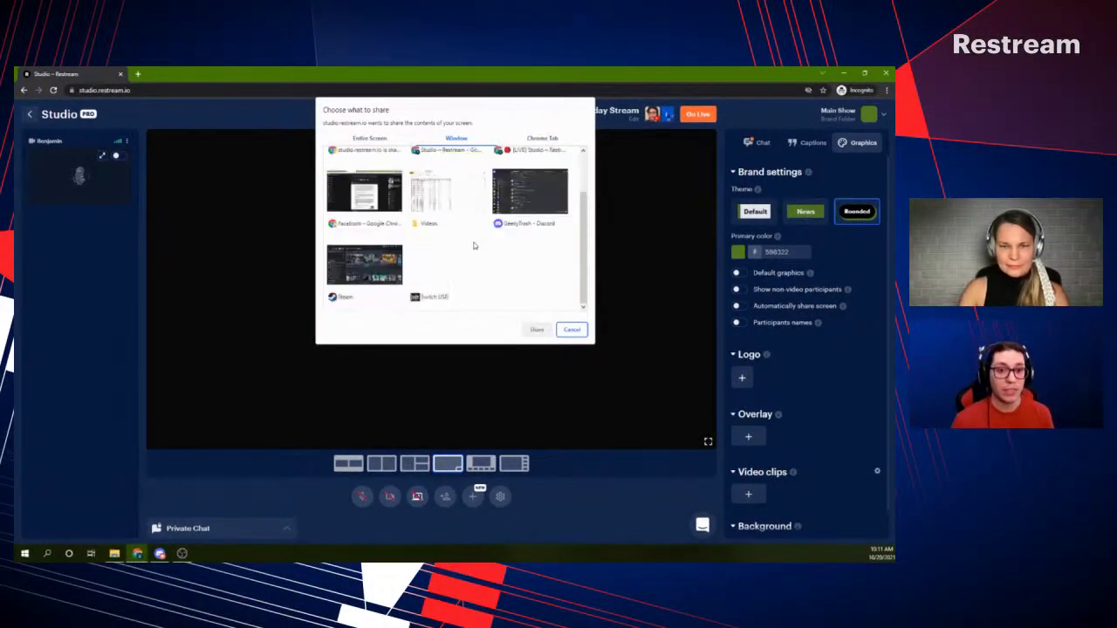
scroll(417, 277, "down", 1)
scroll(428, 210, "up", 1)
left_click(371, 141)
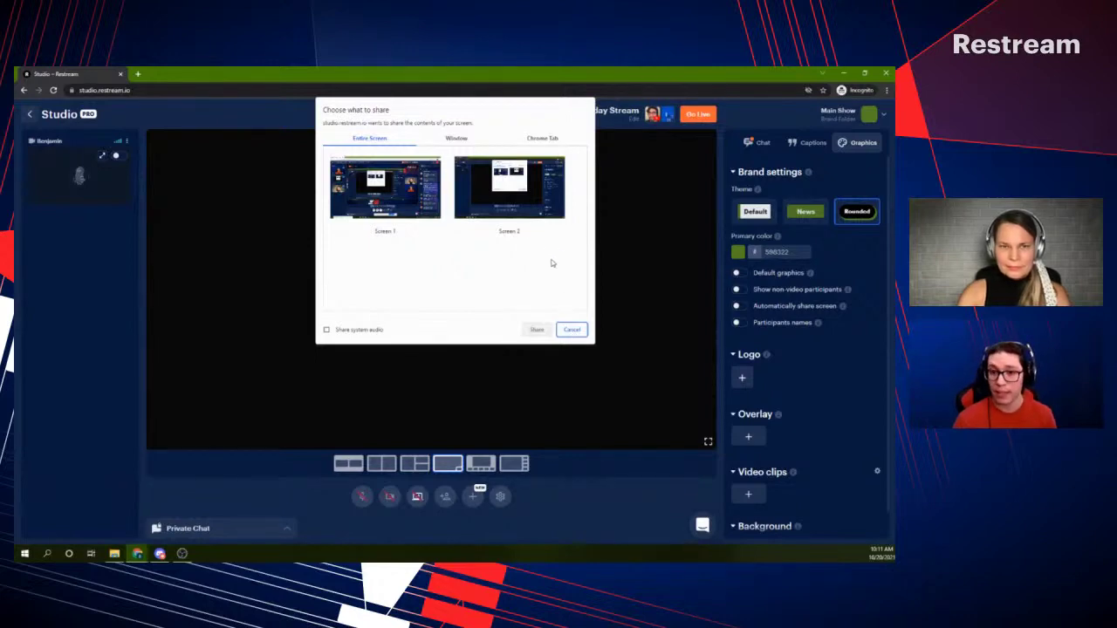
left_click(572, 330)
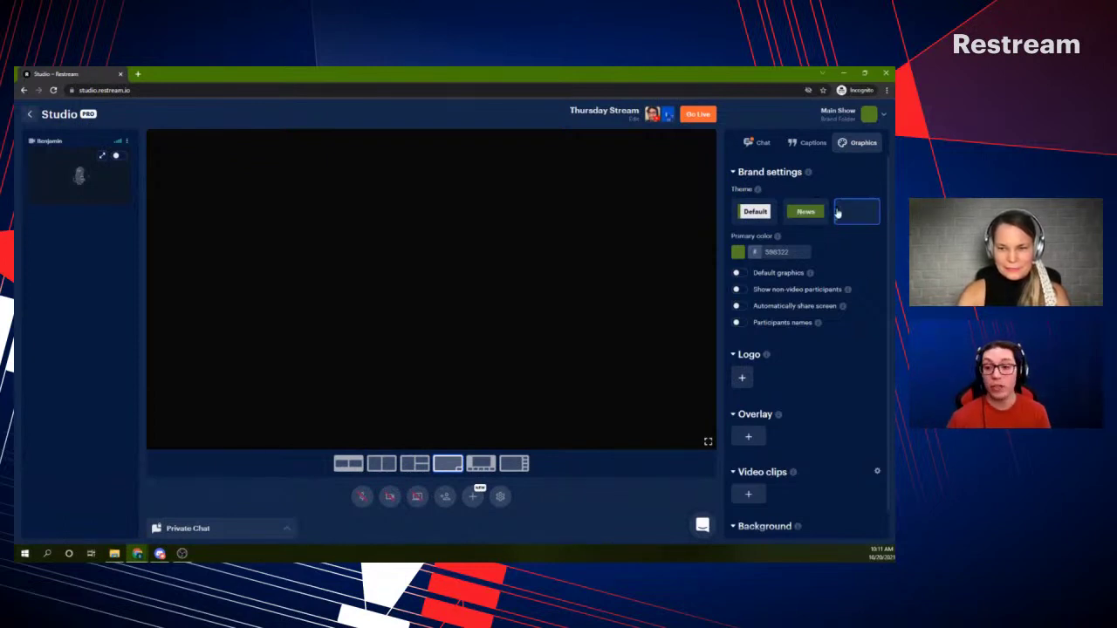
Apply the Default theme and display the Senior Account Manager caption on the stream
left_click(761, 212)
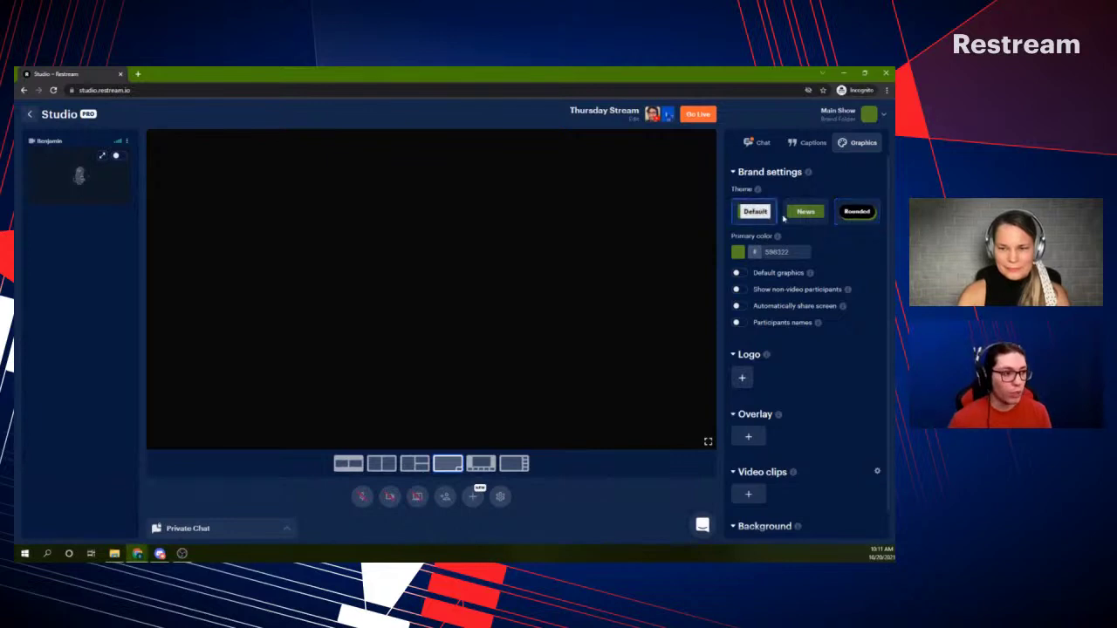
left_click(796, 144)
left_click(809, 177)
left_click(862, 142)
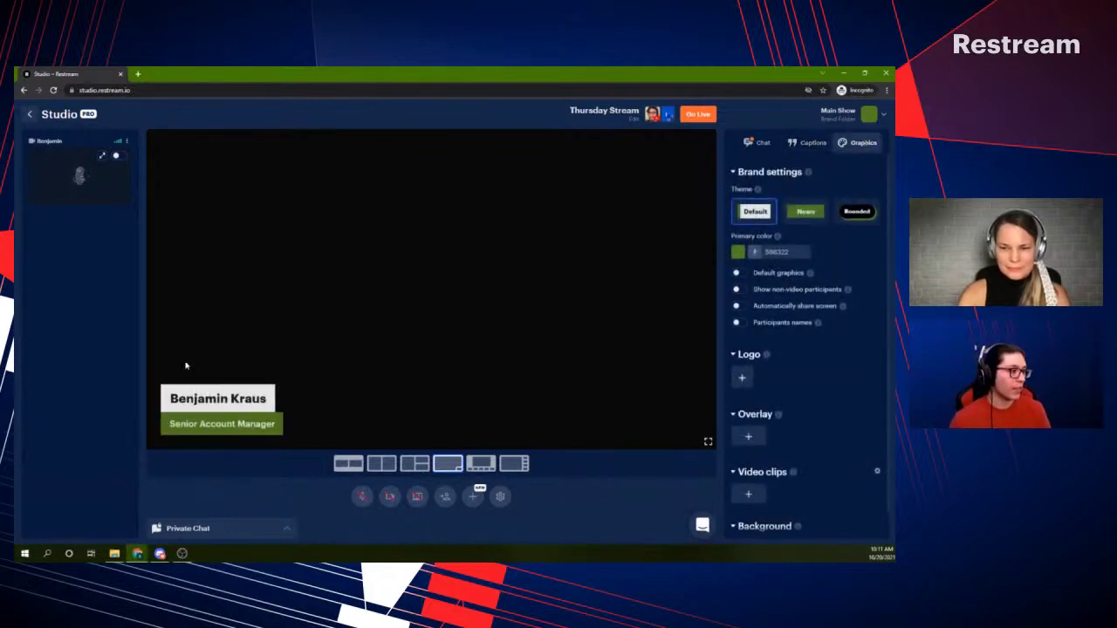
Set the brand's primary color to dark blue (#261CA8) and try the News and Rounded themes on the displayed caption
left_click(738, 252)
left_click(803, 304)
left_click_drag(758, 375, 798, 375)
left_click(817, 300)
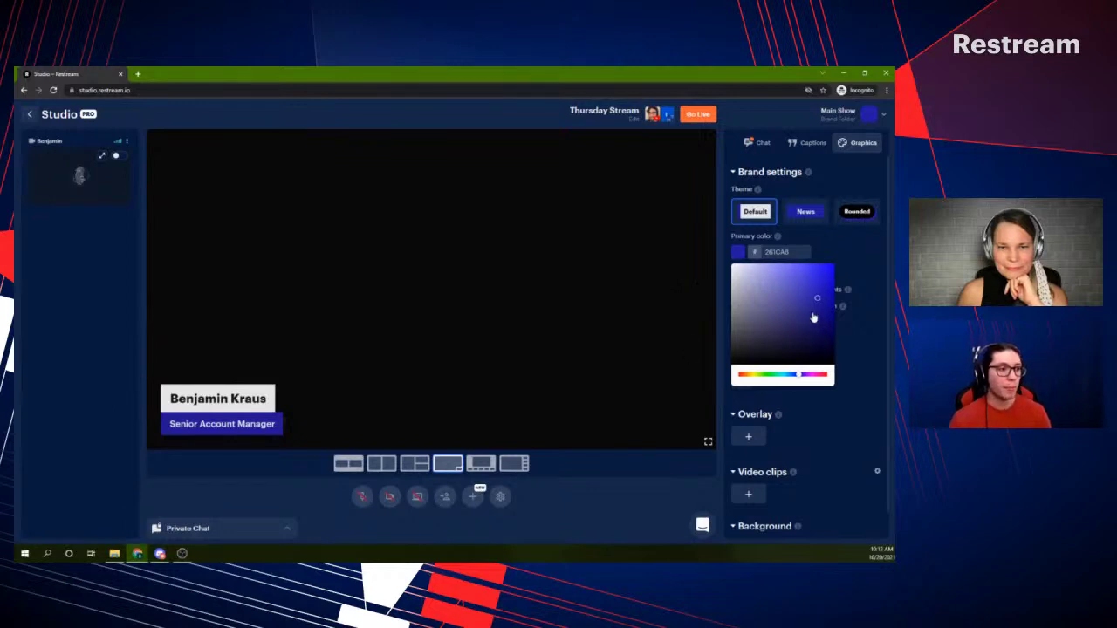
left_click(817, 214)
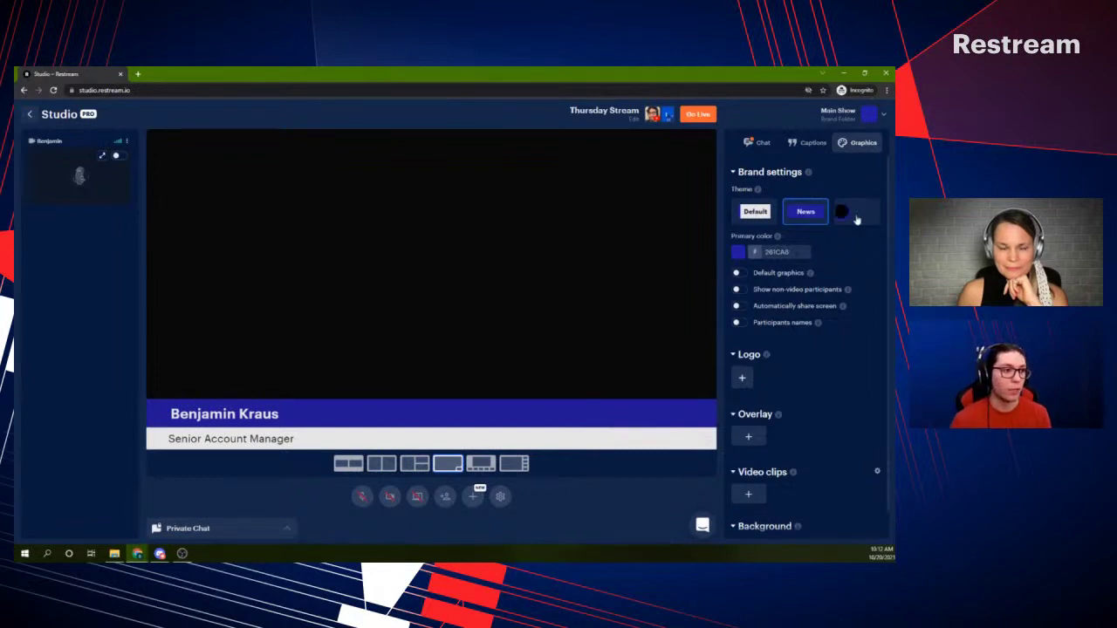
left_click(857, 214)
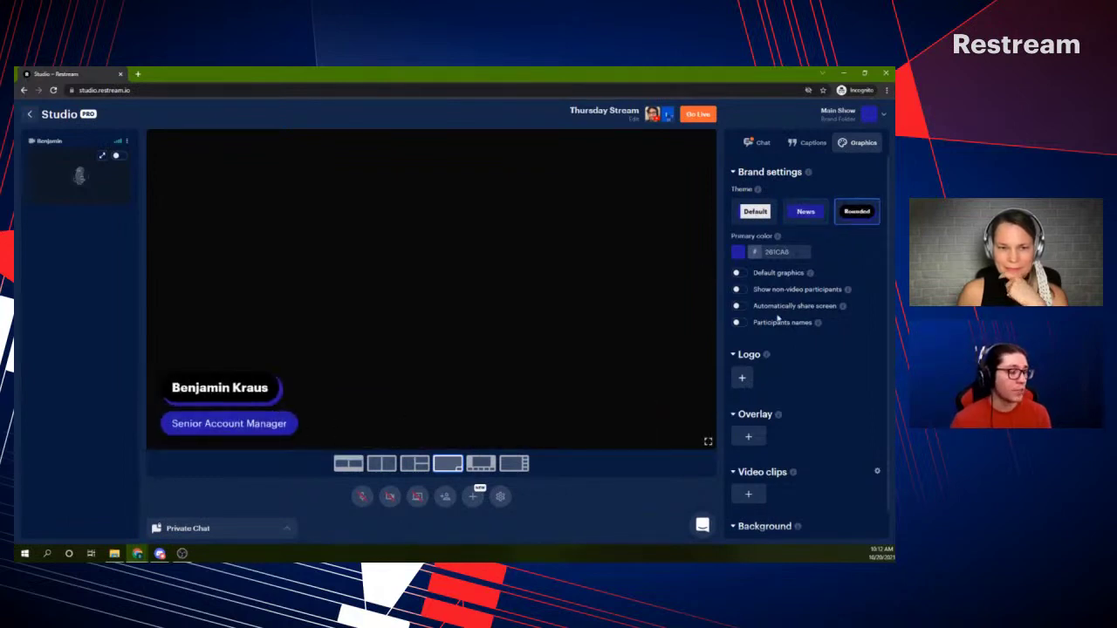
Show the chat message "vrindavan ( mathura )" on the stream and hide it again
left_click(770, 145)
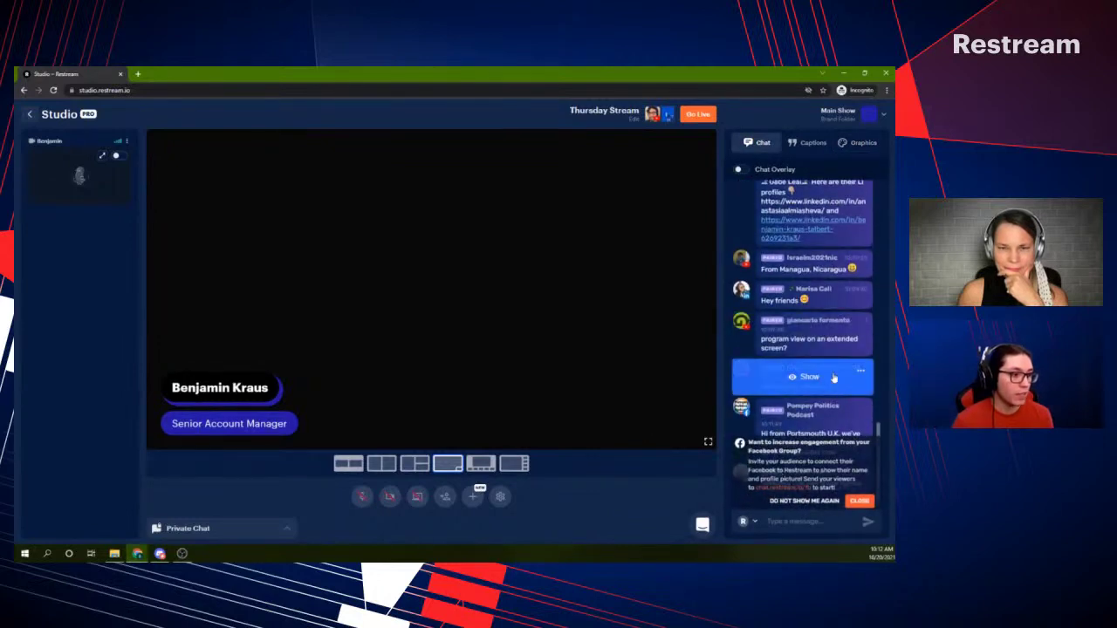
left_click(829, 382)
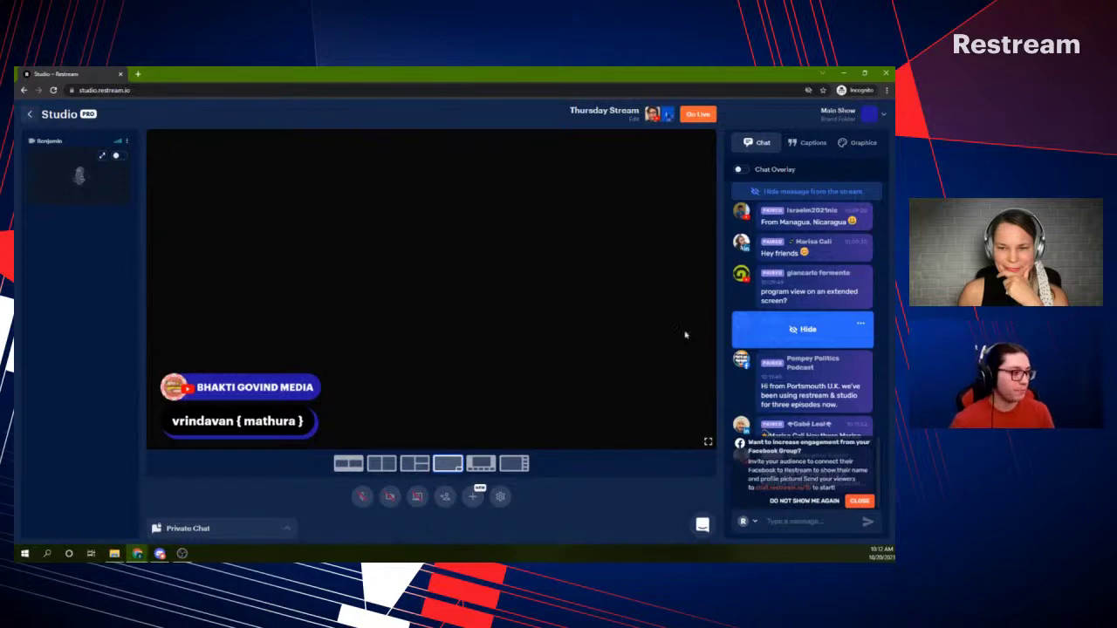
mouse_move(826, 307)
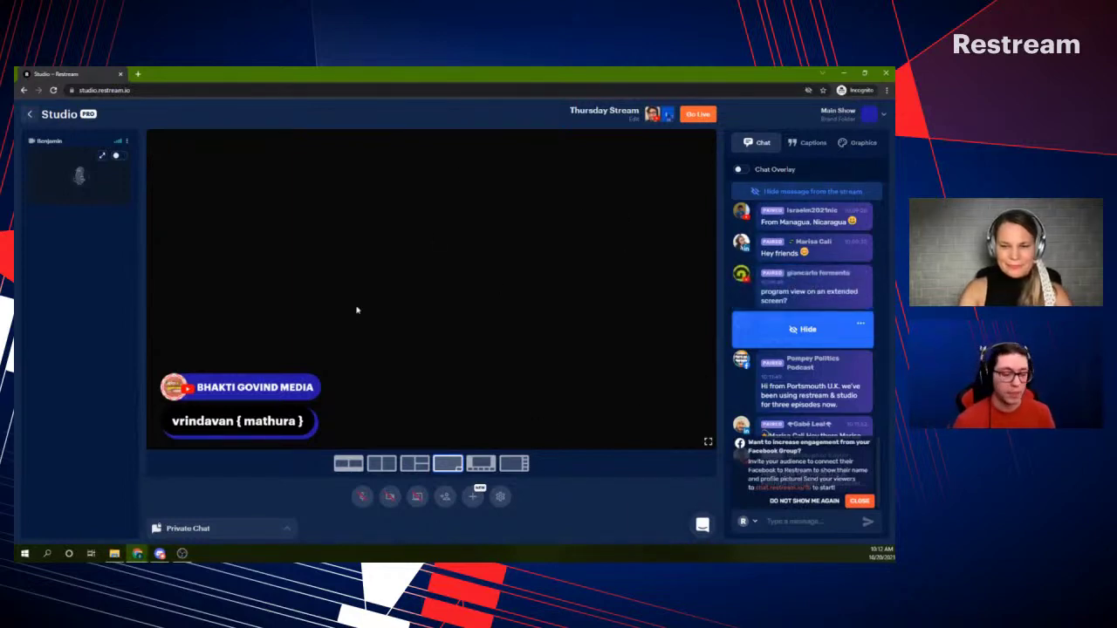
left_click(803, 329)
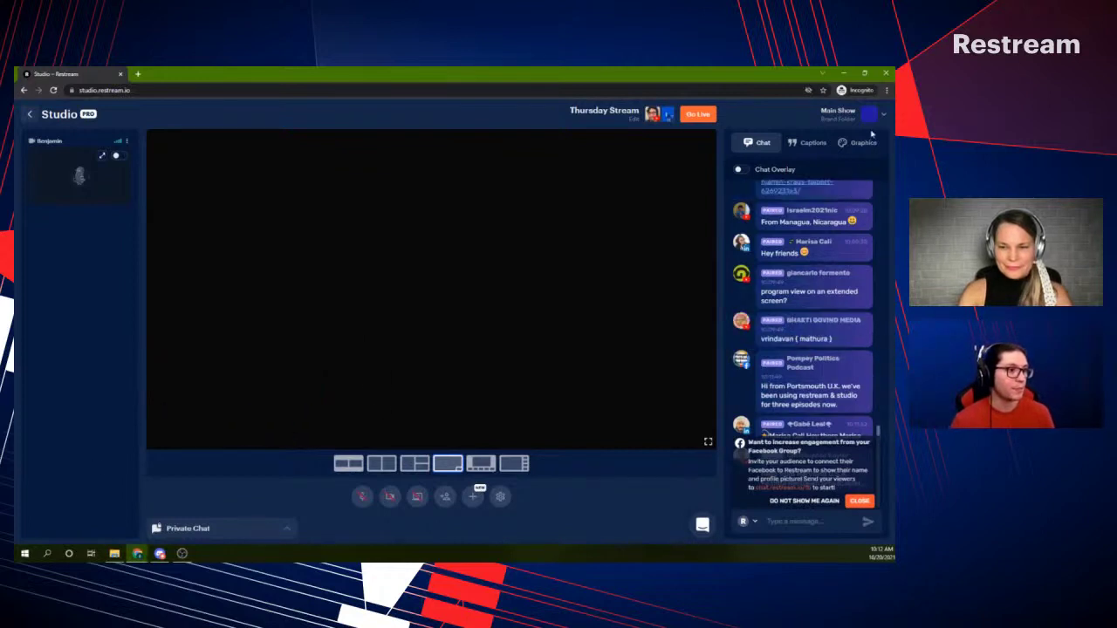
Cycle the brand theme through News and Default, glance at the chat and captions, and return to the Rounded theme
left_click(863, 144)
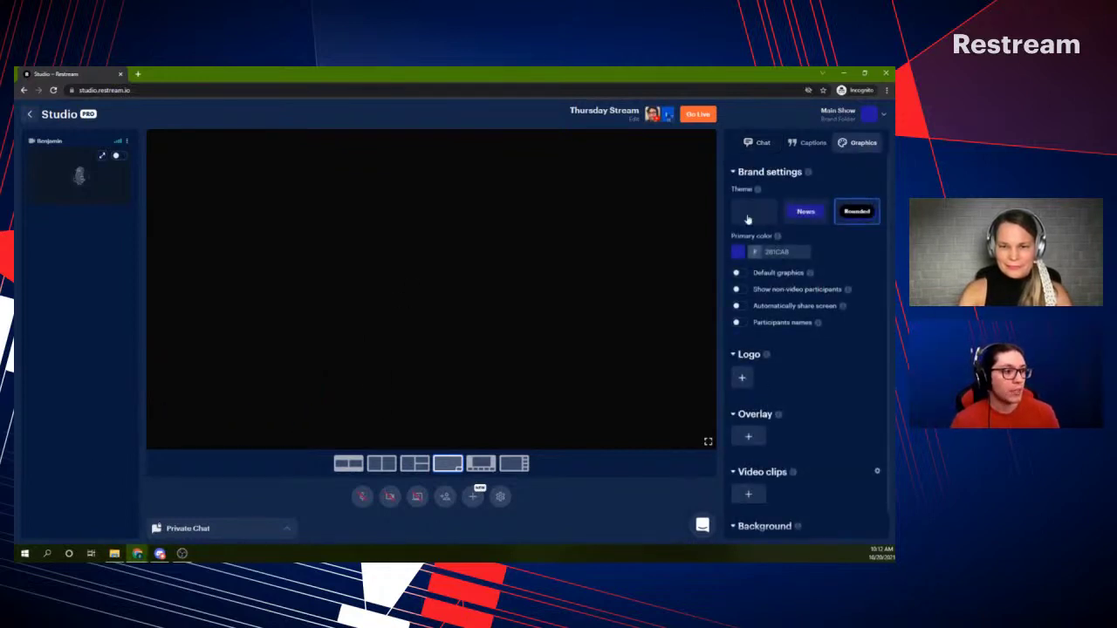
left_click(806, 211)
left_click(754, 211)
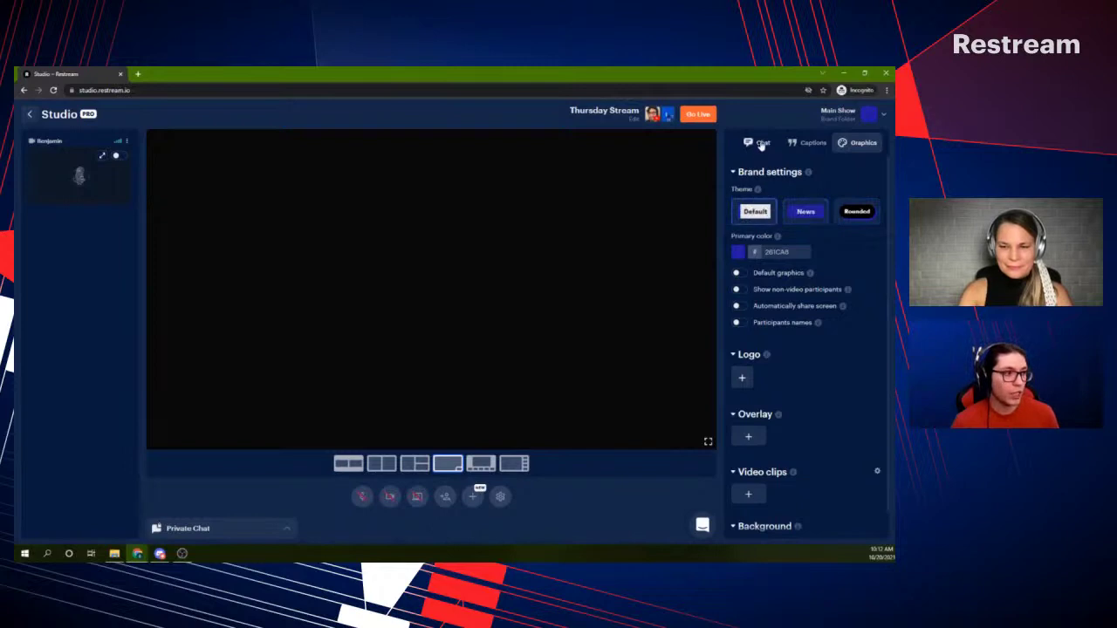
left_click(759, 144)
left_click(807, 142)
left_click(863, 142)
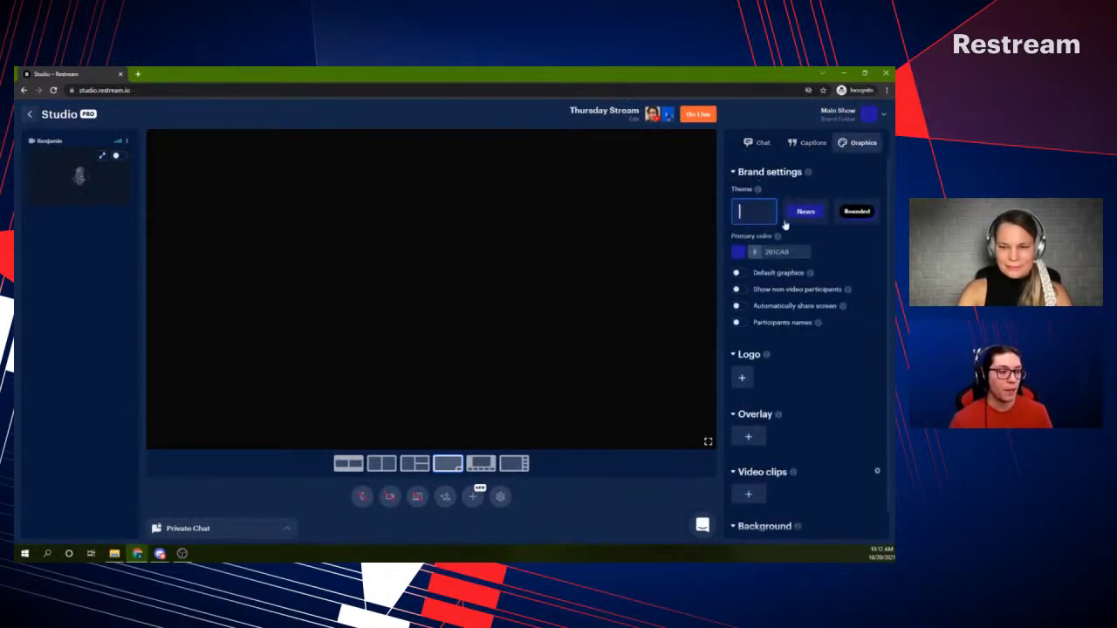
left_click(861, 223)
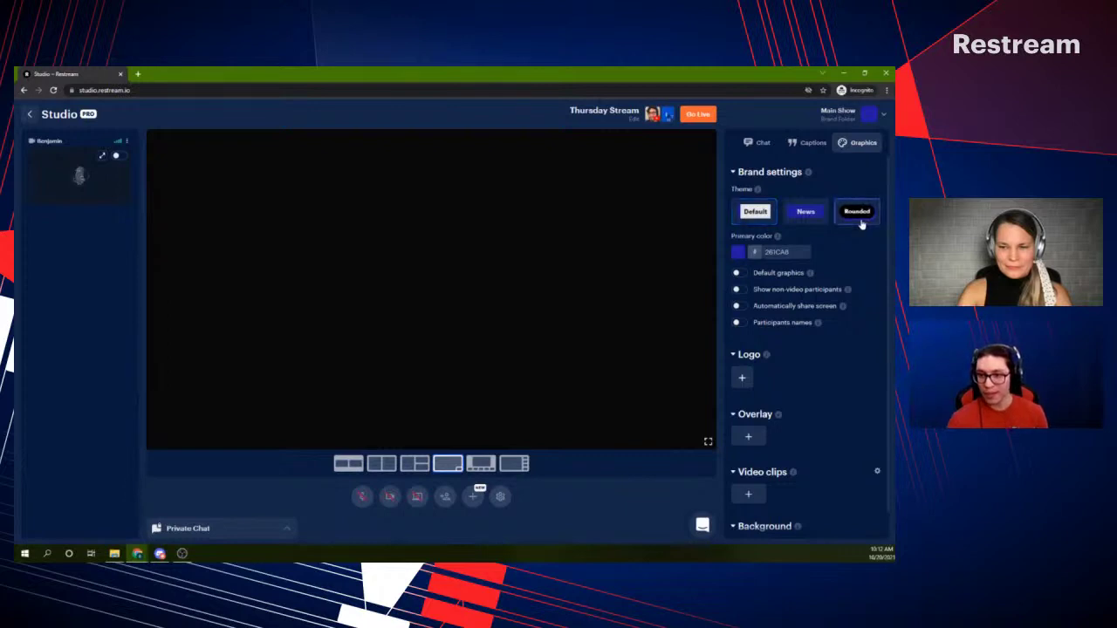
Show the Senior Account Manager caption on the stream in the Rounded theme
left_click(807, 143)
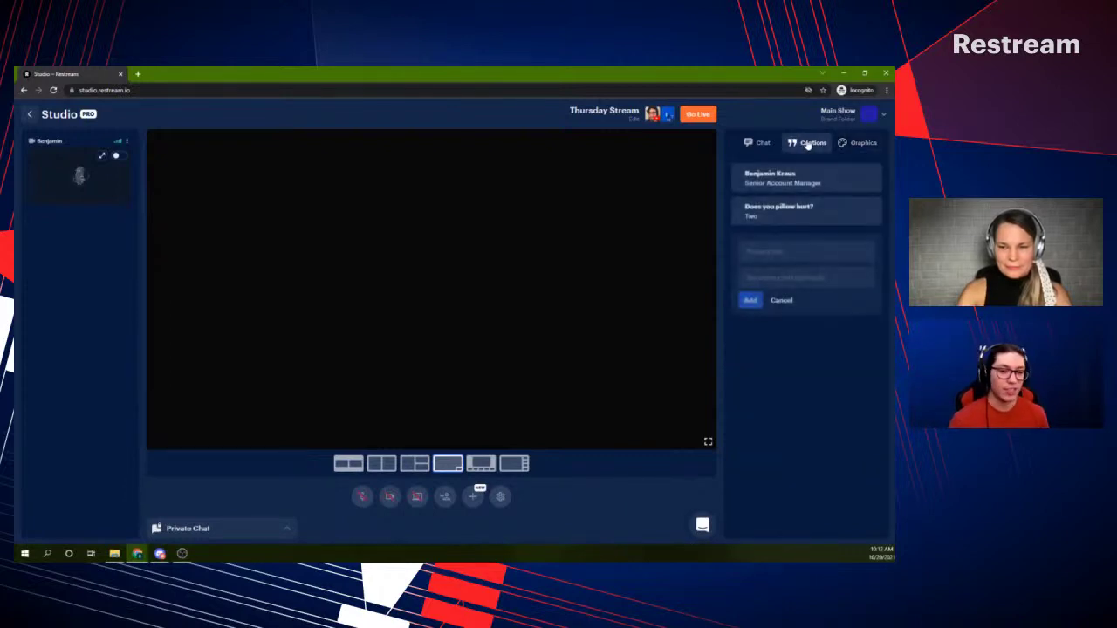
left_click(812, 180)
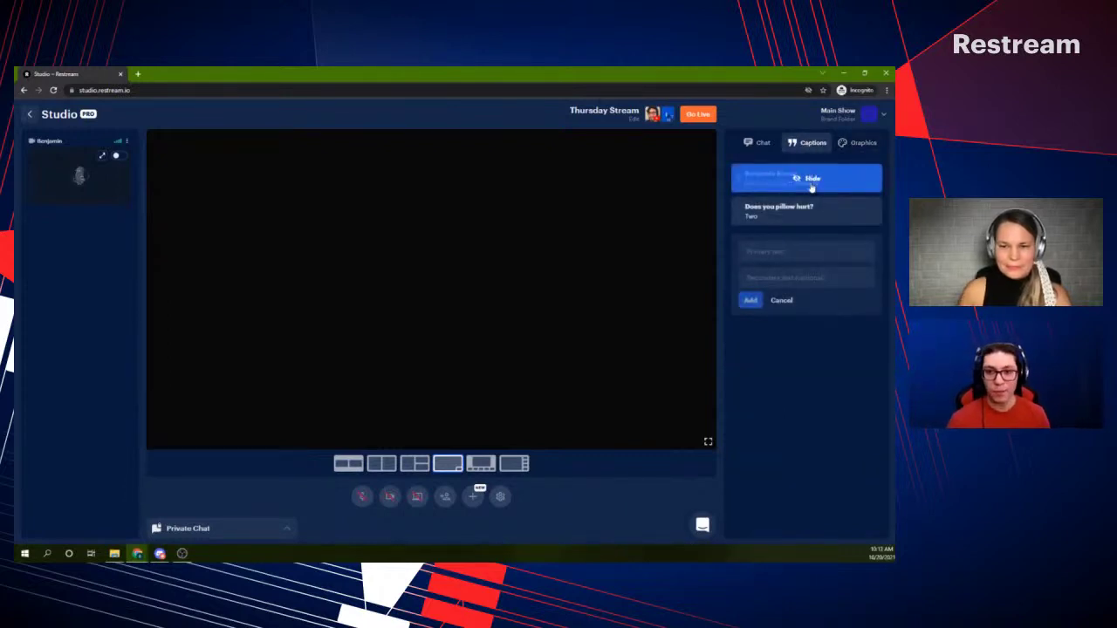
left_click(847, 142)
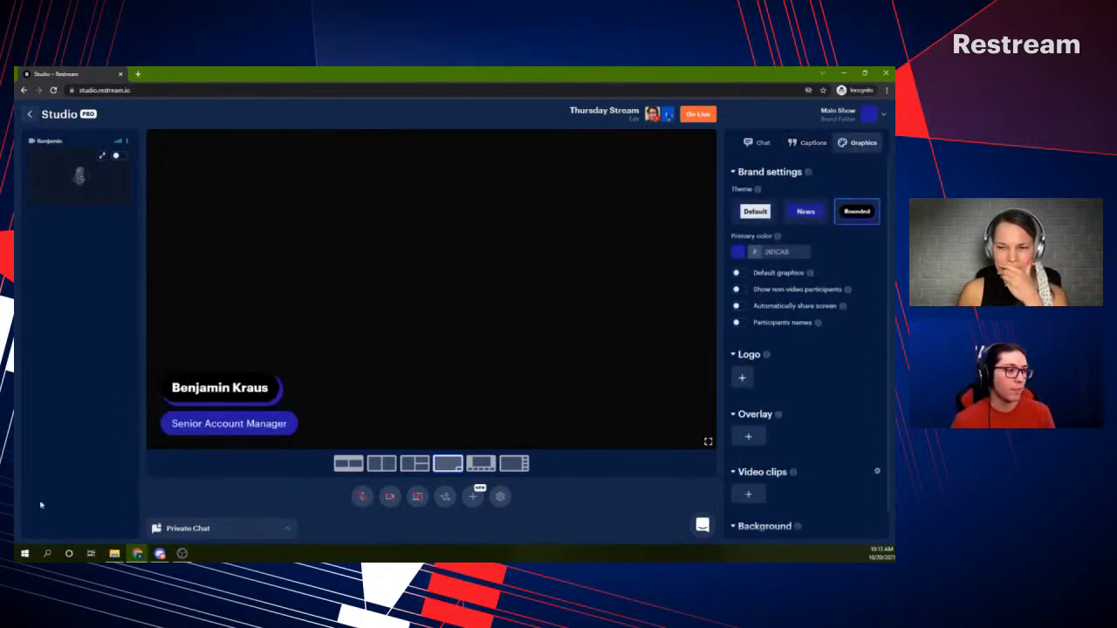
Hide the Senior Account Manager caption from the stream and apply the News theme
left_click(819, 147)
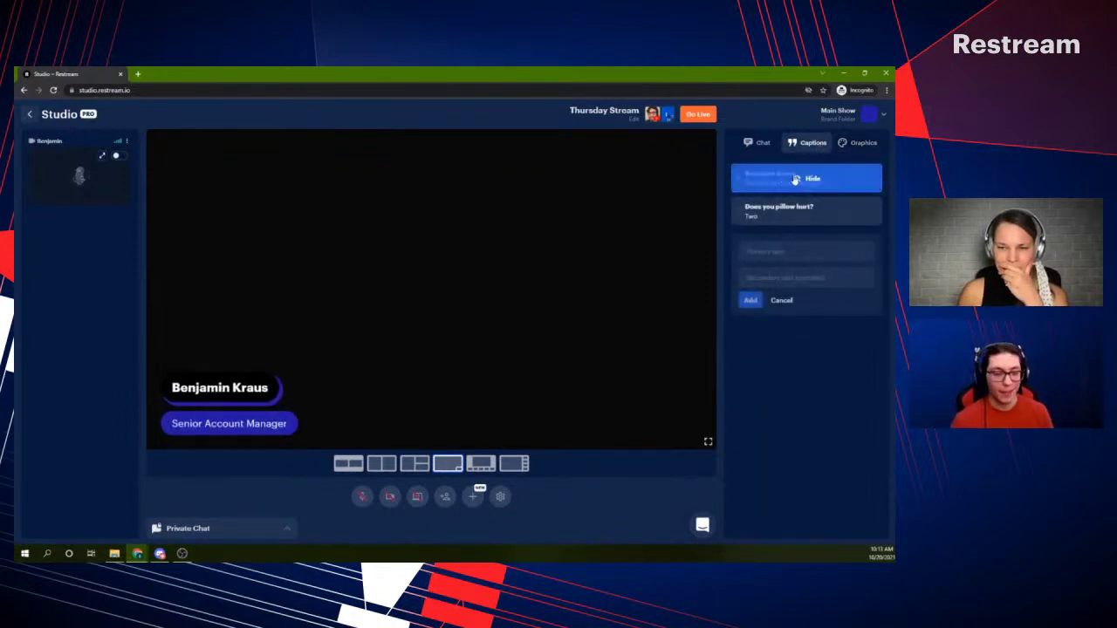
left_click(810, 178)
left_click(855, 143)
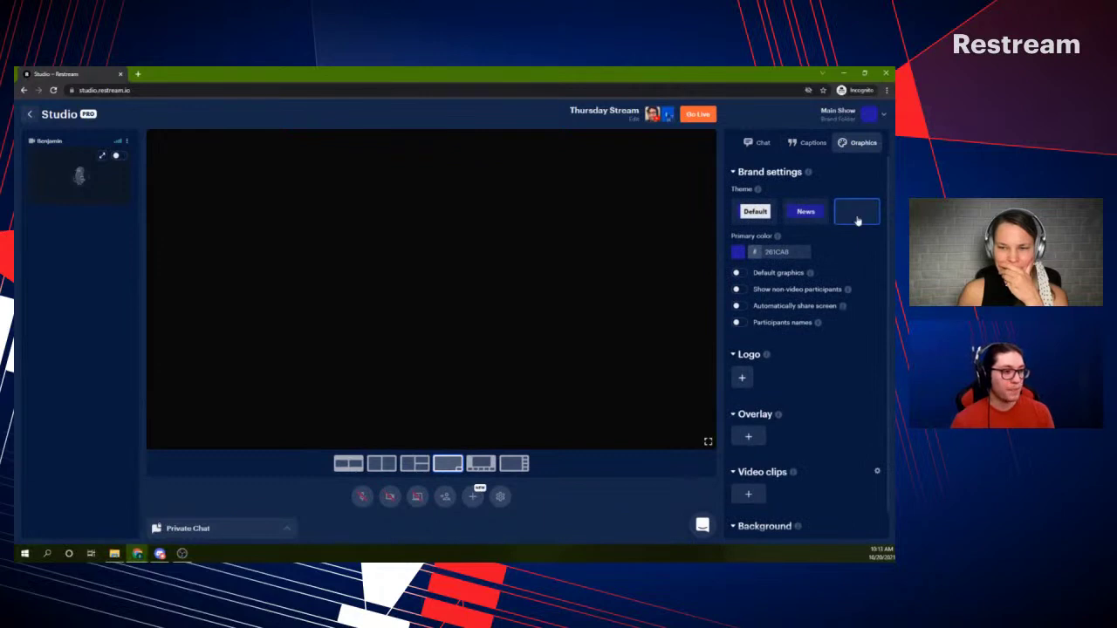
left_click(803, 214)
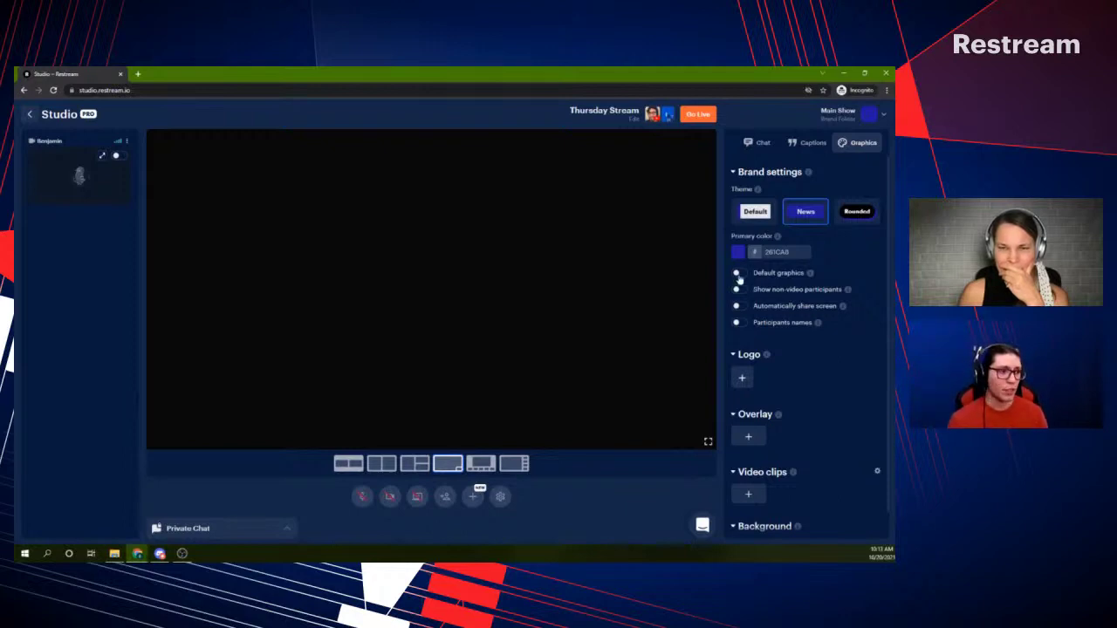
Enable the default graphics and look through the supplied overlays, video clips and backgrounds
scroll(760, 349, "down", 3)
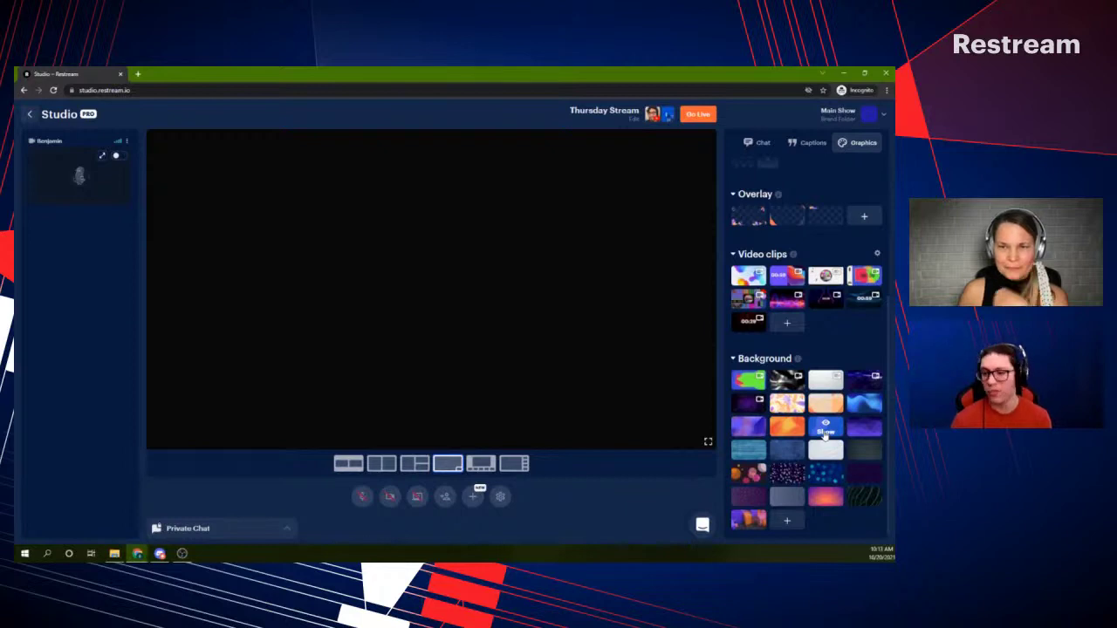
scroll(796, 419, "up", 3)
scroll(795, 384, "down", 3)
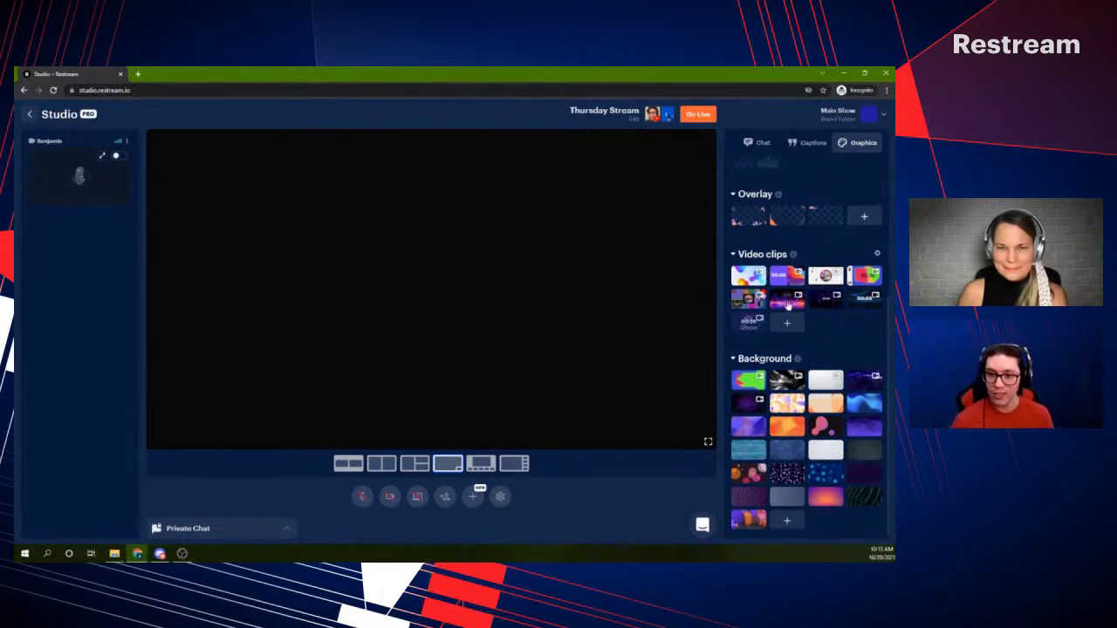
mouse_move(794, 257)
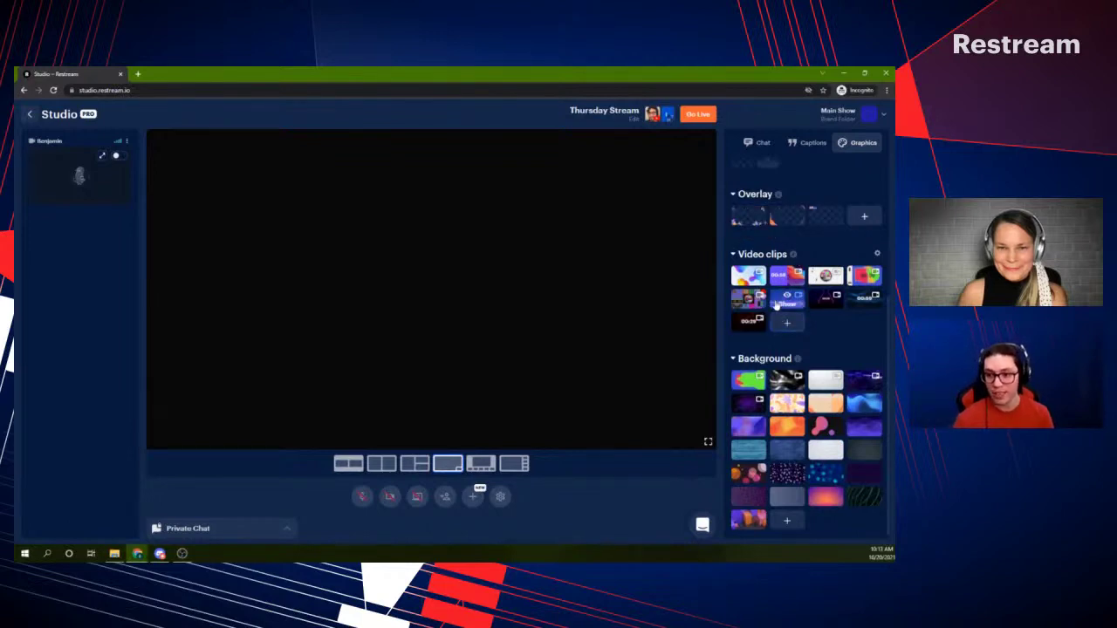
Try the supplied overlays and keep the first one, with orange and purple leaves and flowers, on the stream
scroll(835, 324, "up", 3)
scroll(835, 324, "down", 2)
scroll(829, 323, "up", 2)
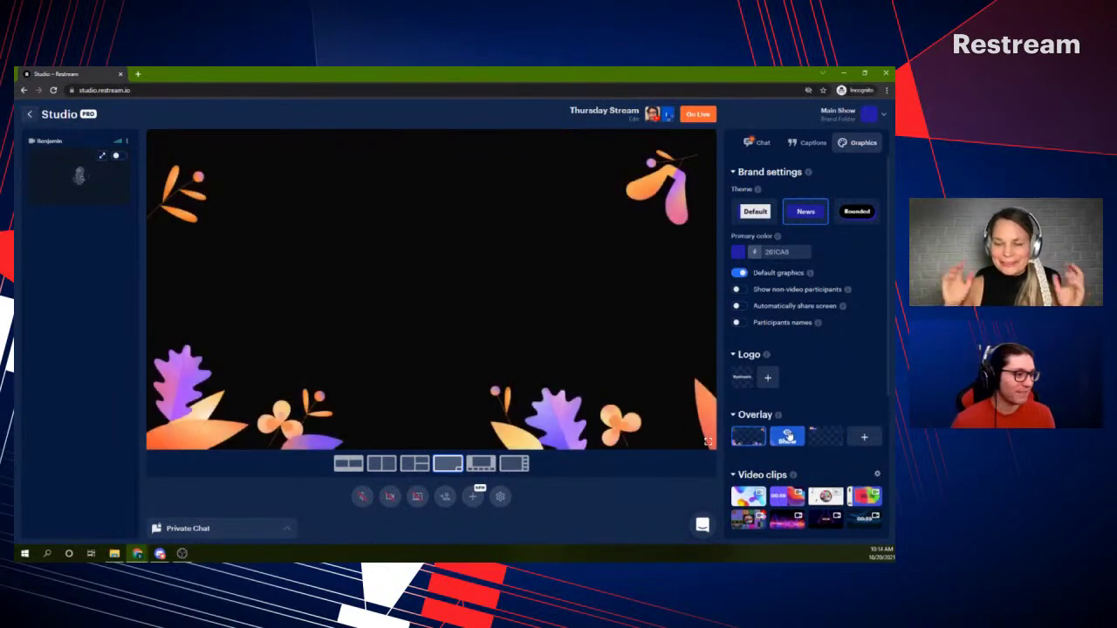
left_click(825, 436)
mouse_move(740, 439)
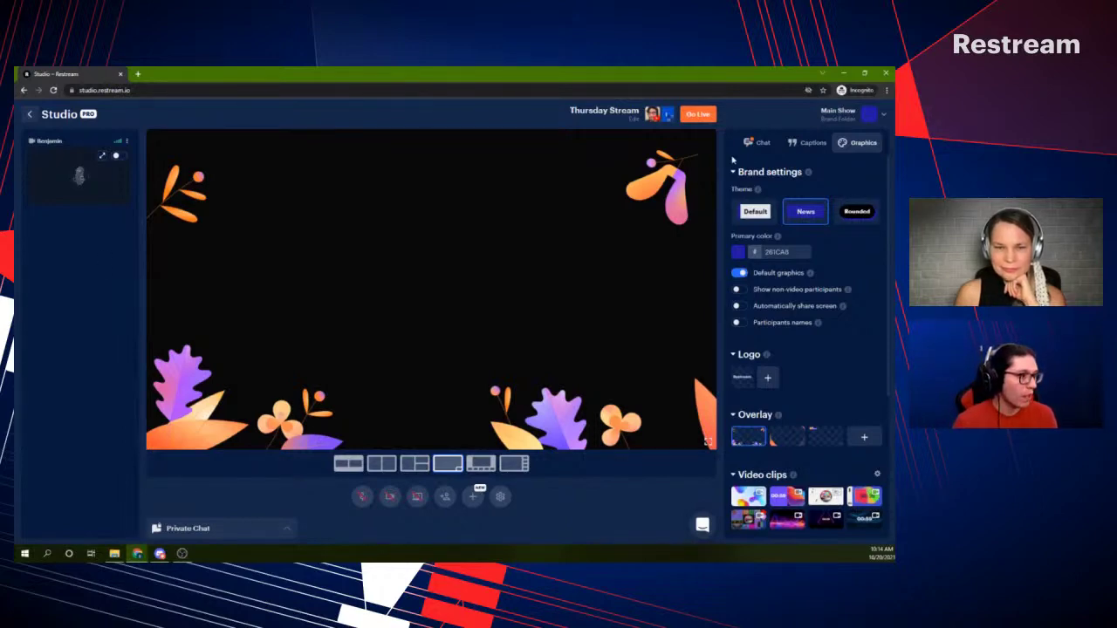
Turn off the default graphics and turn on showing non-video participants
left_click(742, 274)
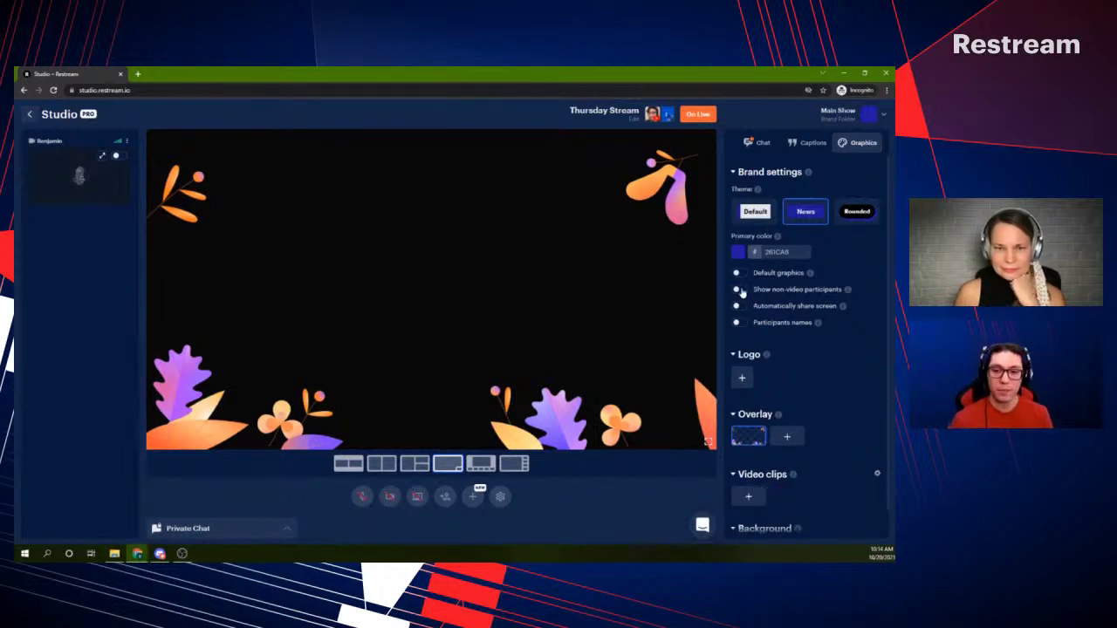
left_click(739, 290)
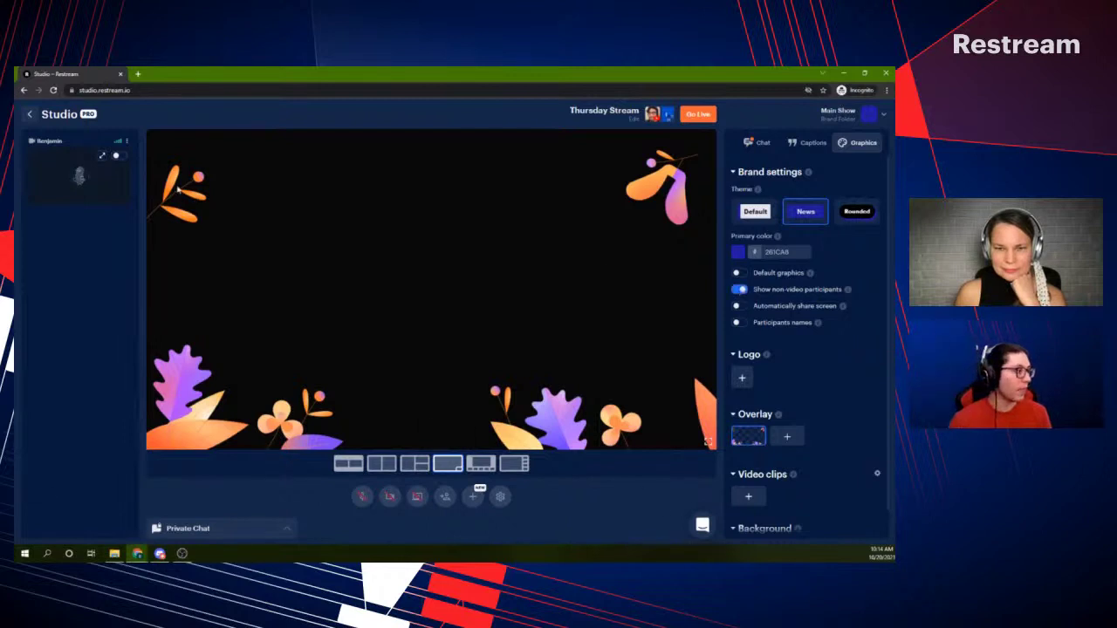
Put the avatar participant on the stream and turn off showing non-video participants
left_click(120, 156)
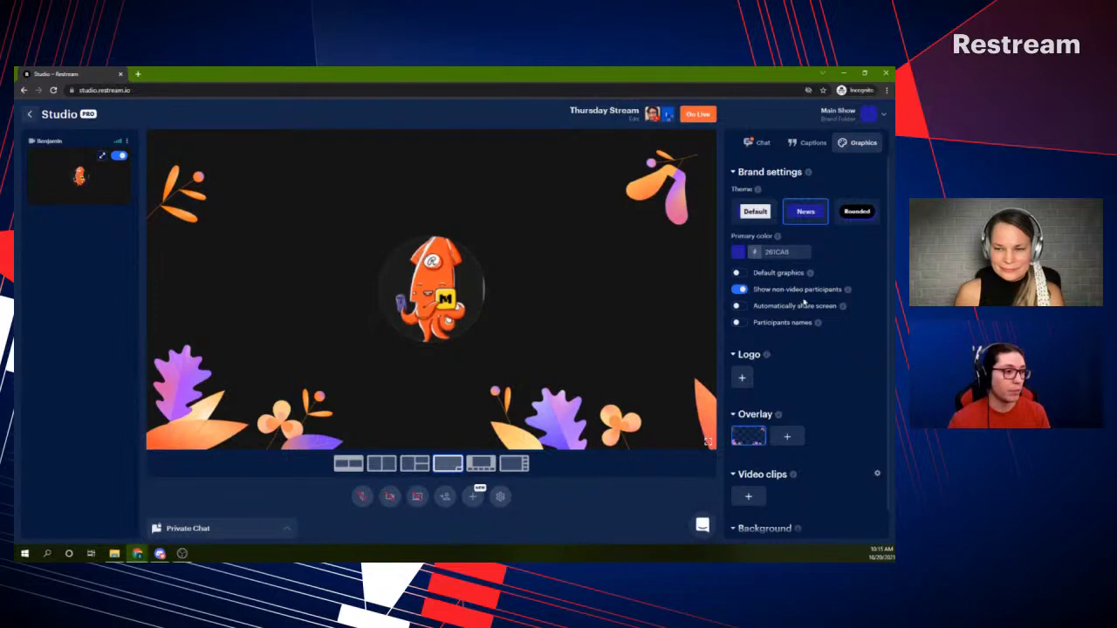
left_click(739, 291)
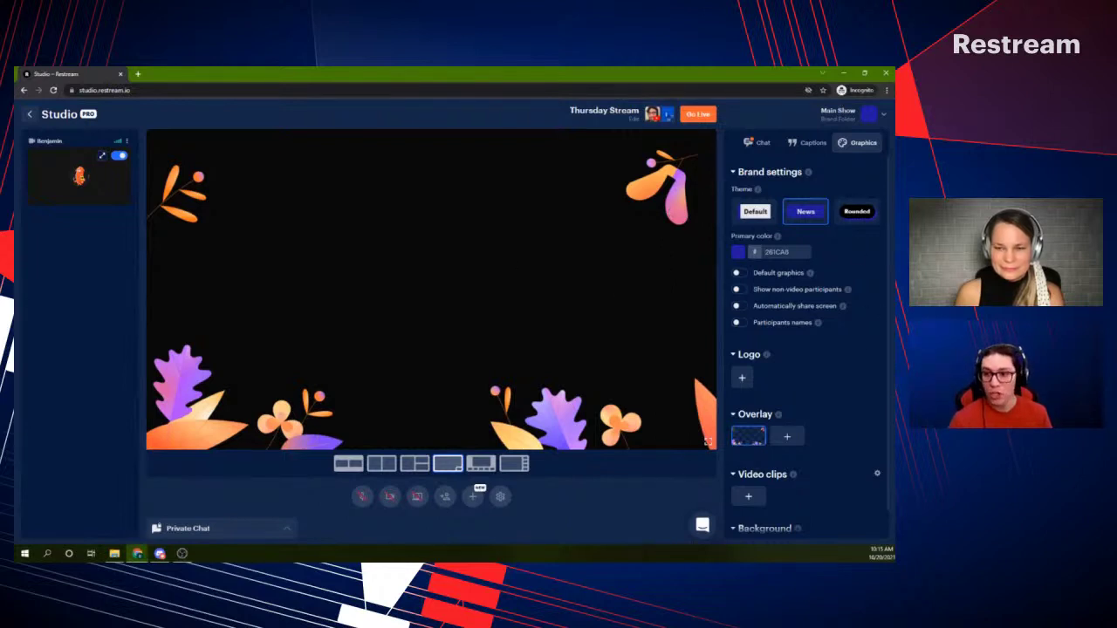
Enable the microphone and allow the studio site to use it
left_click(362, 496)
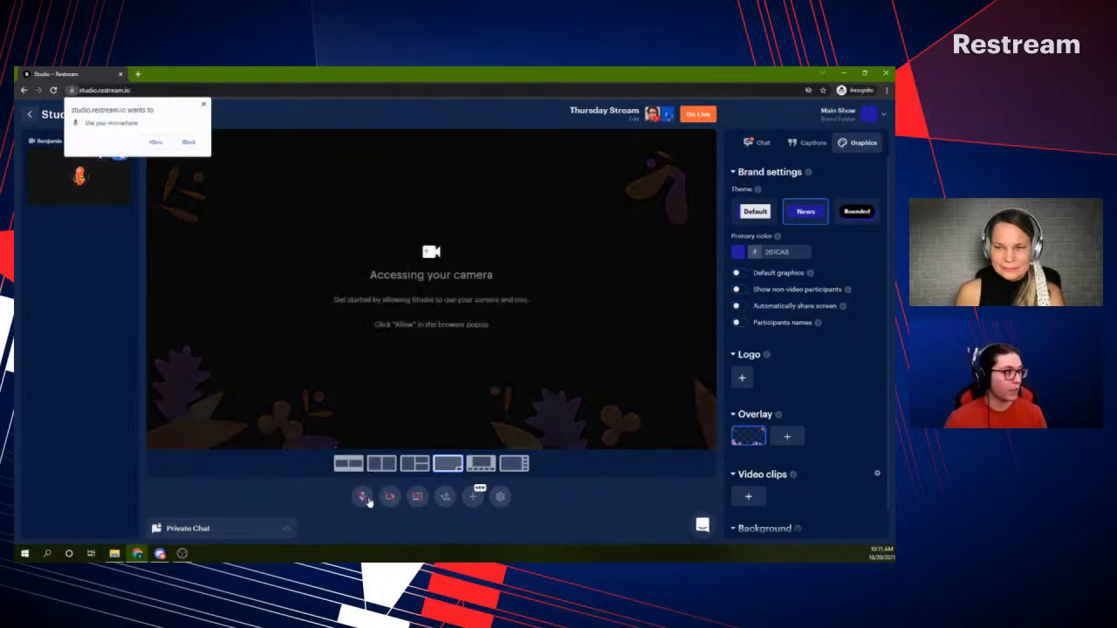
left_click(156, 142)
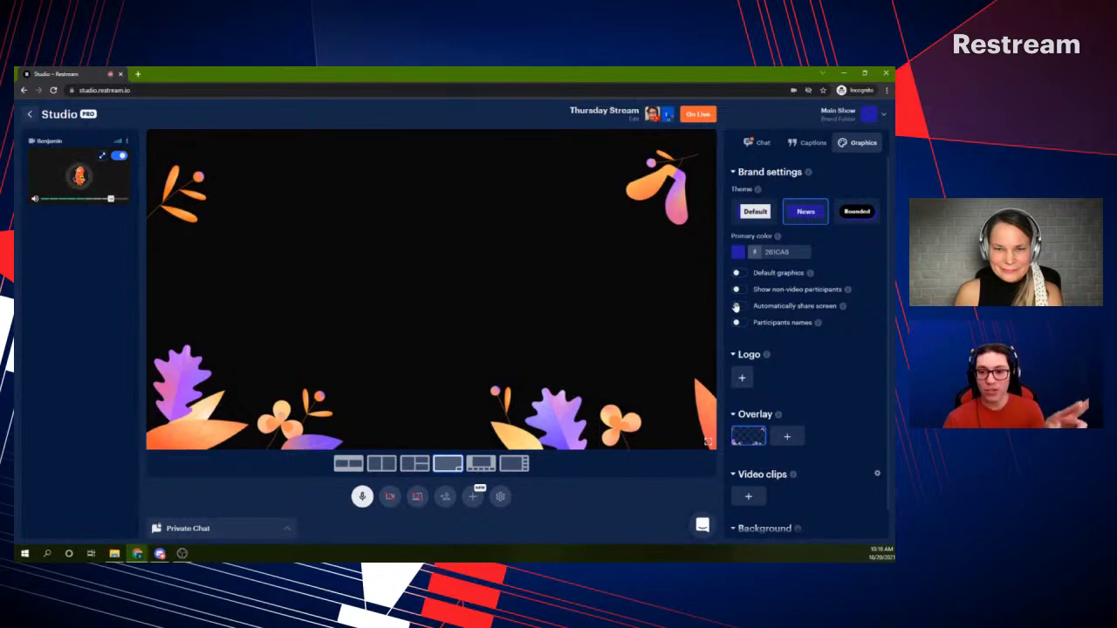
Toggle automatic screen sharing on and back off, and share the entire Screen 1 as a source
scroll(833, 360, "down", 1)
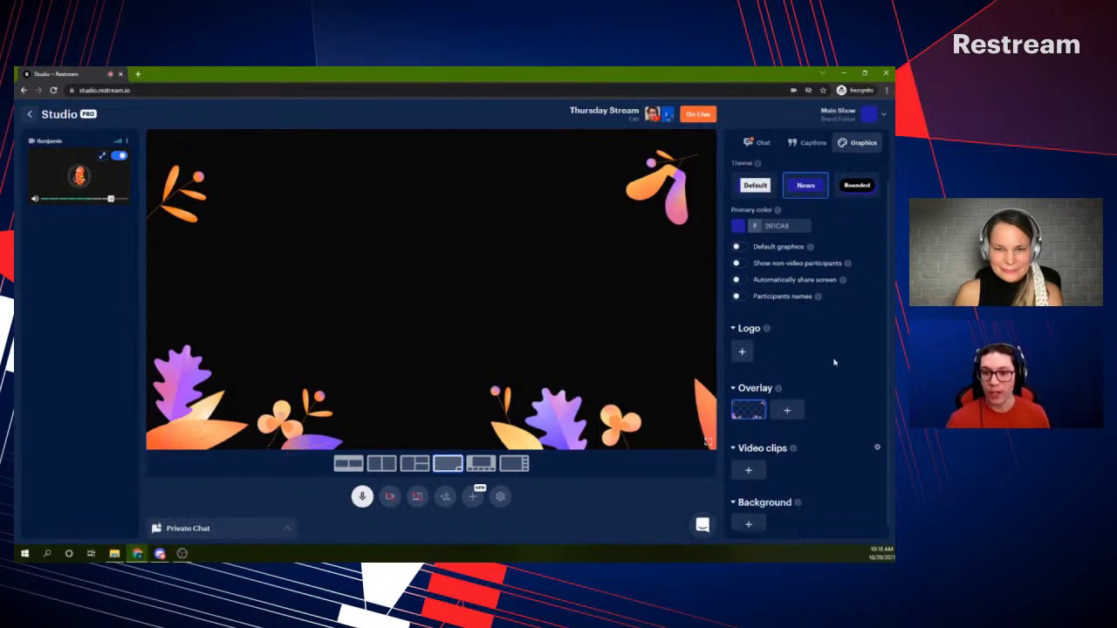
scroll(829, 344, "up", 1)
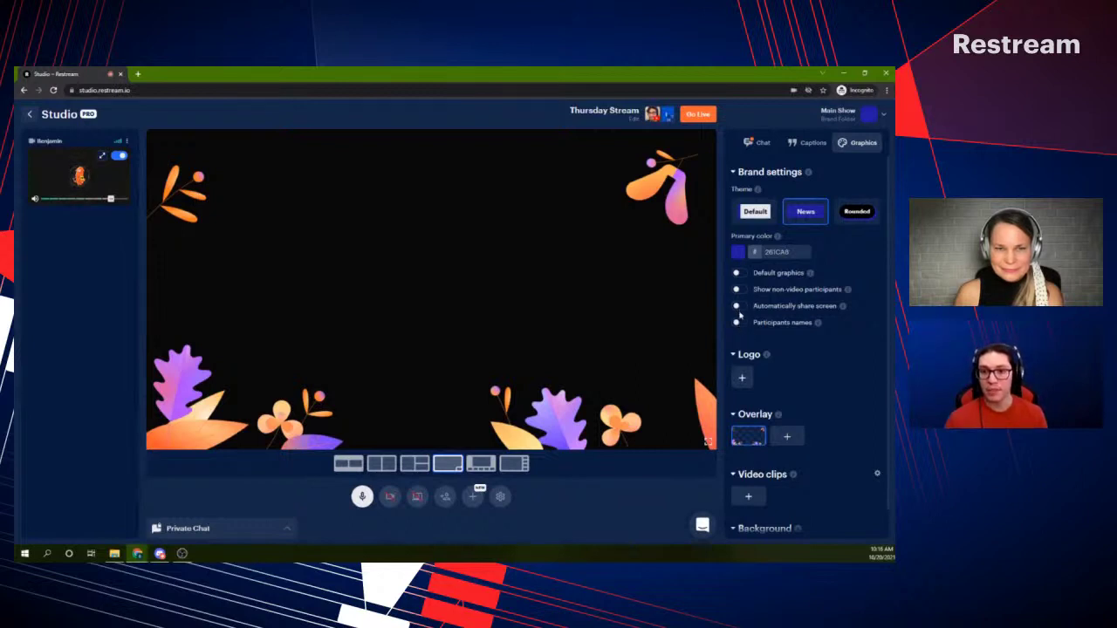
left_click(739, 306)
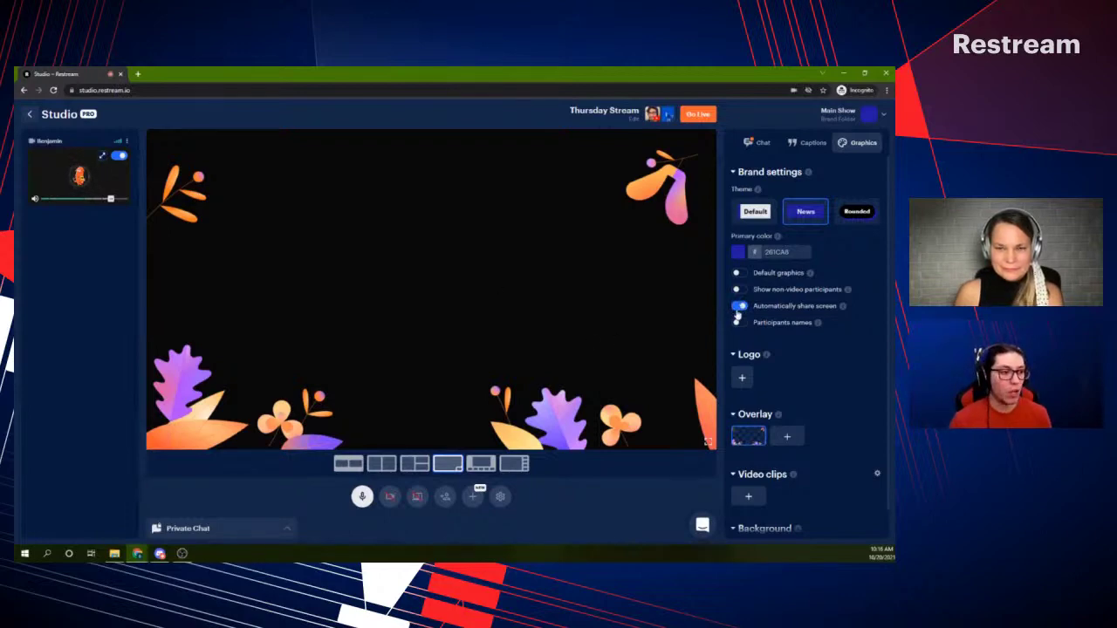
left_click(416, 495)
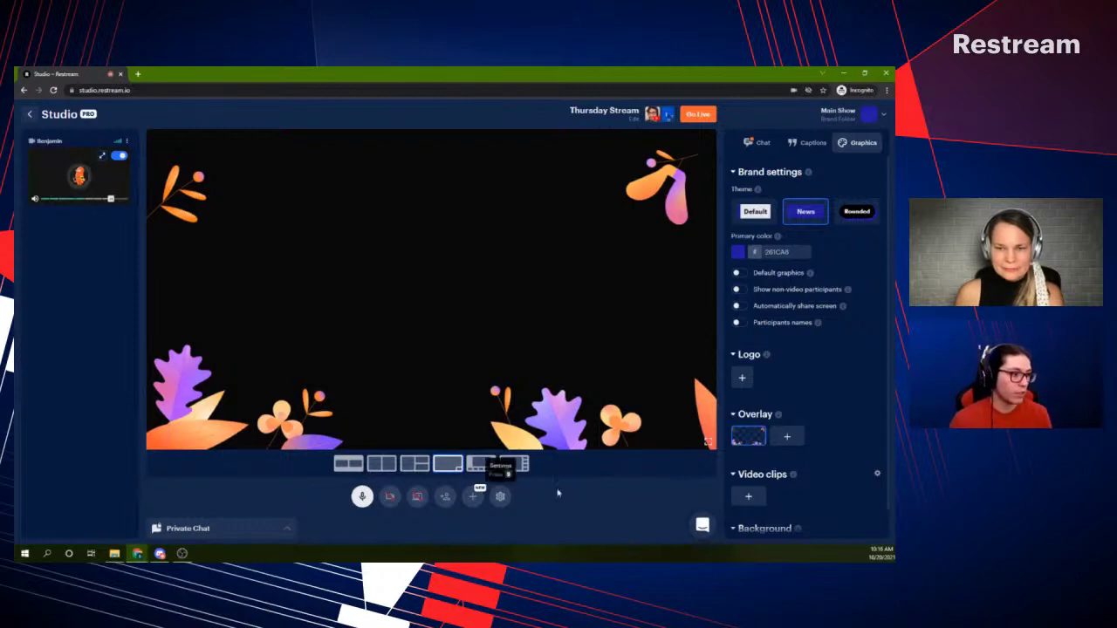
left_click(417, 500)
left_click(386, 234)
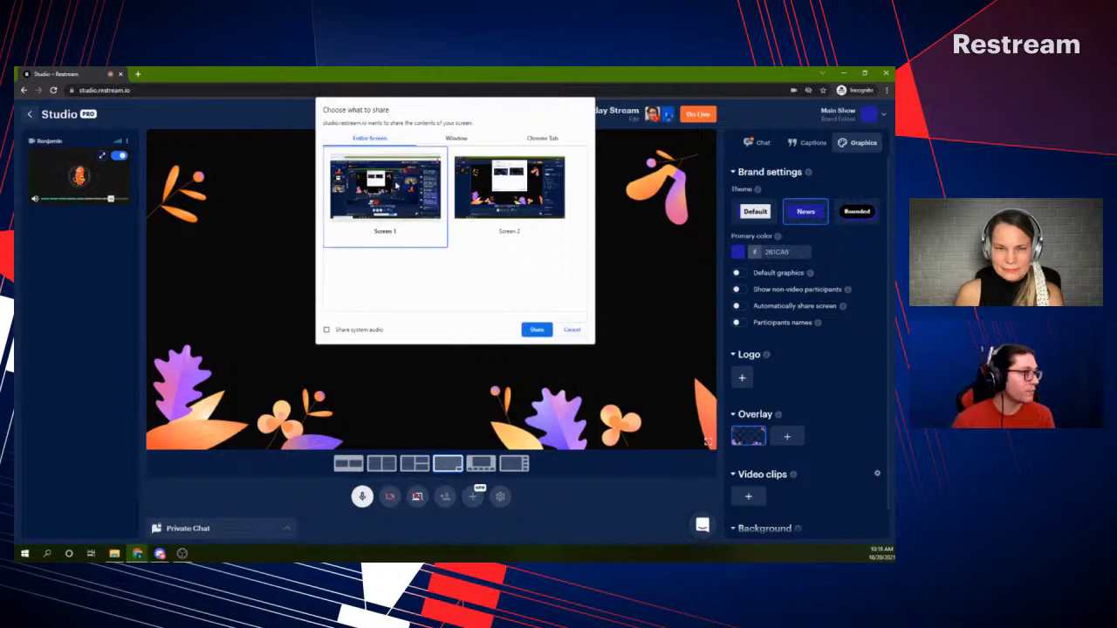
left_click(536, 330)
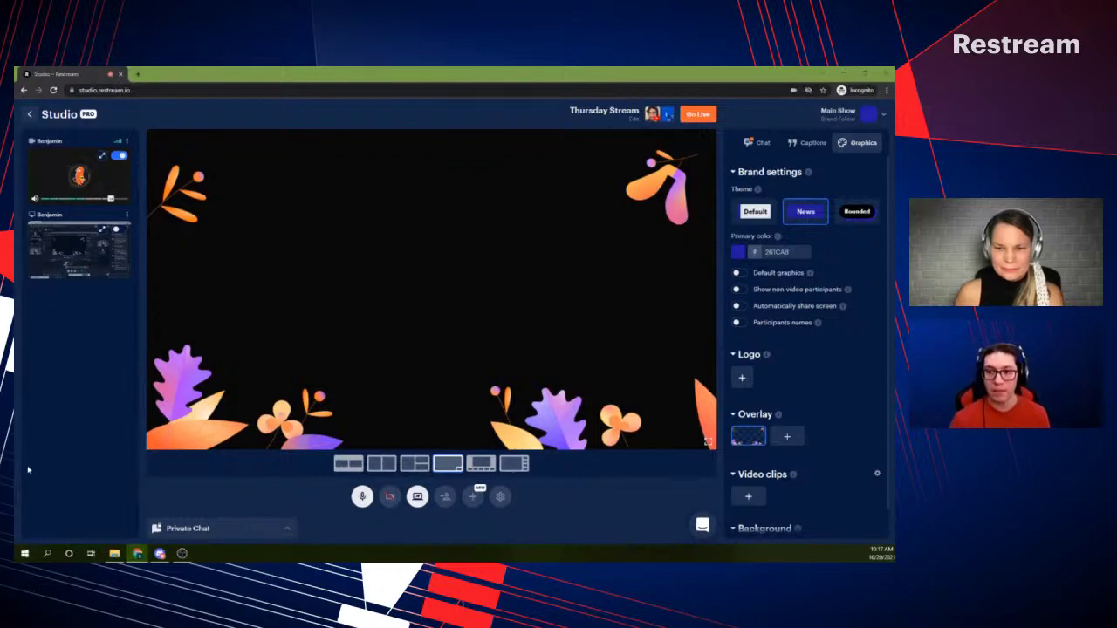
Look through the options of both sources and remove the shared screen source
left_click(117, 231)
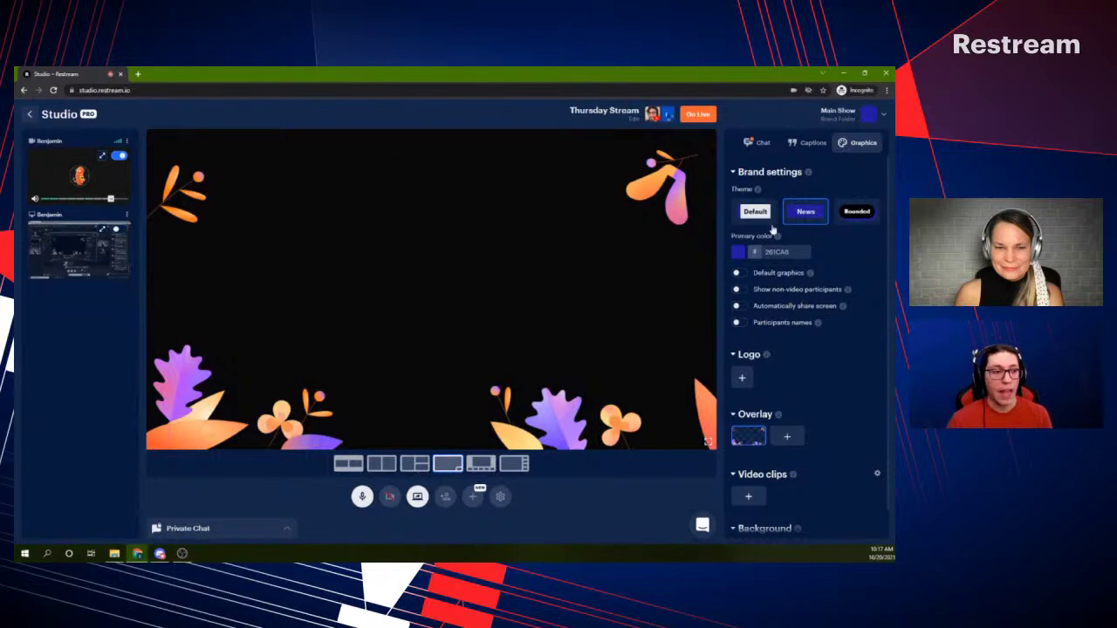
left_click(128, 214)
left_click(129, 141)
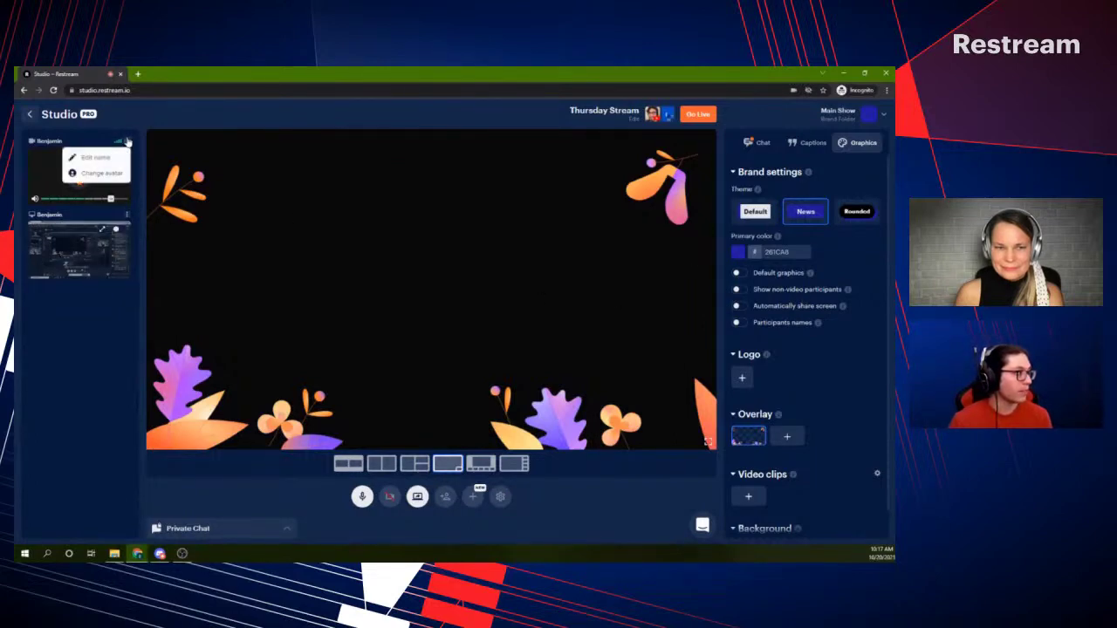
left_click(127, 214)
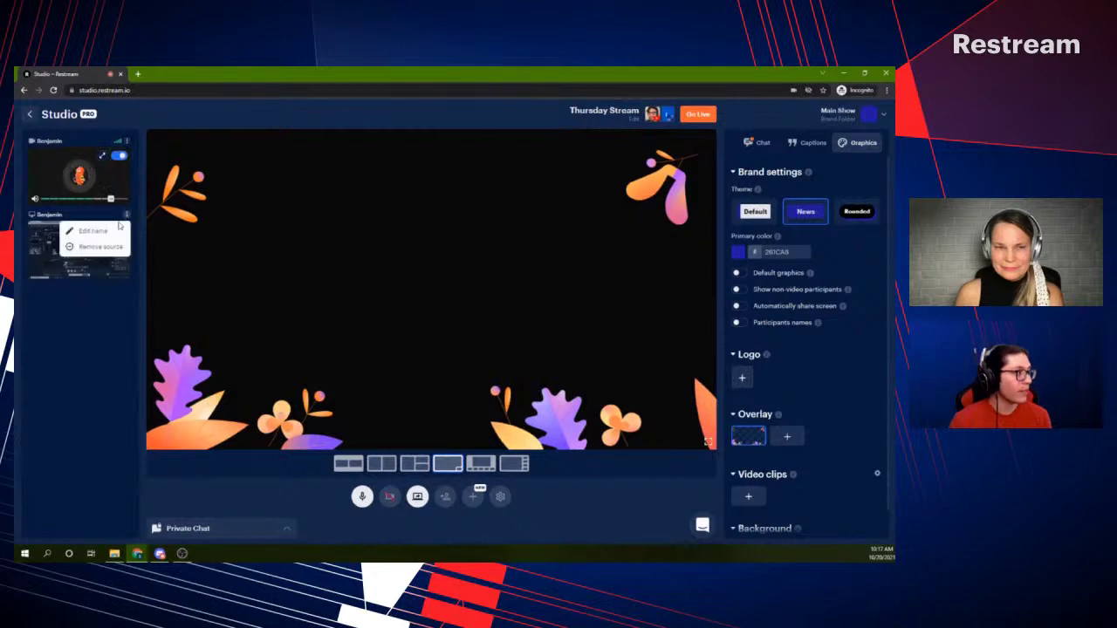
left_click(103, 248)
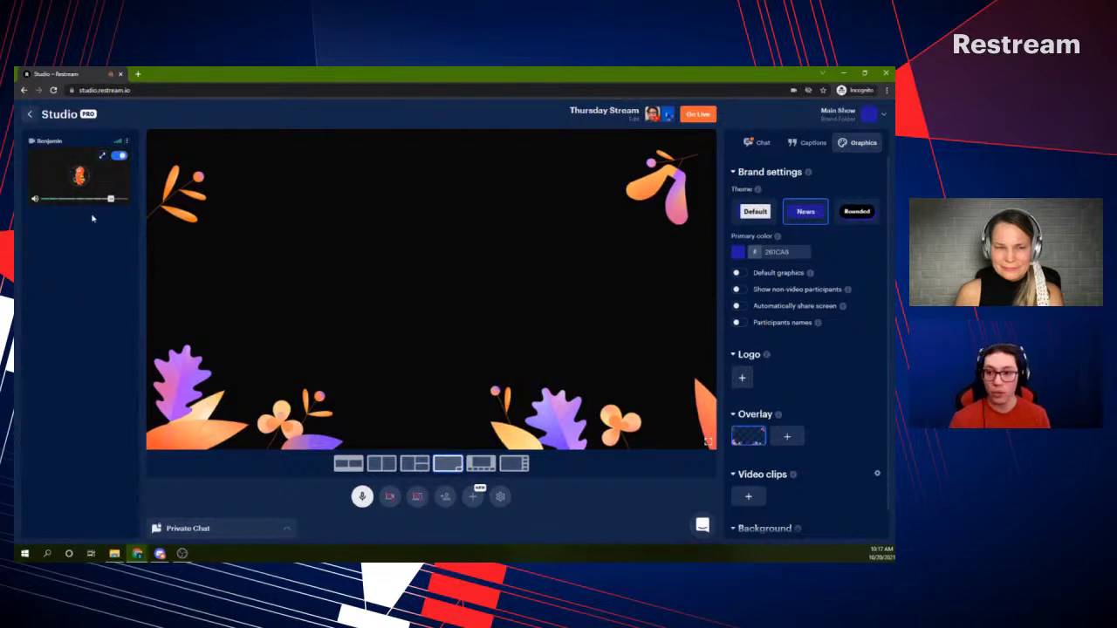
Turn on automatic screen sharing and share the entire Screen 1 straight to the stream
left_click(738, 305)
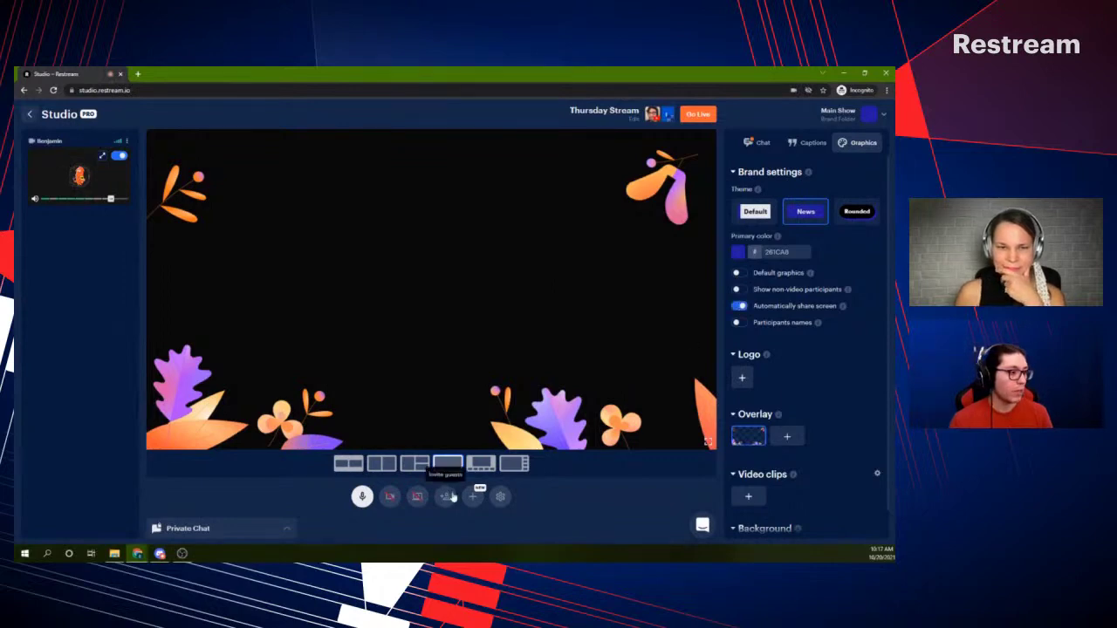
left_click(418, 496)
left_click(386, 181)
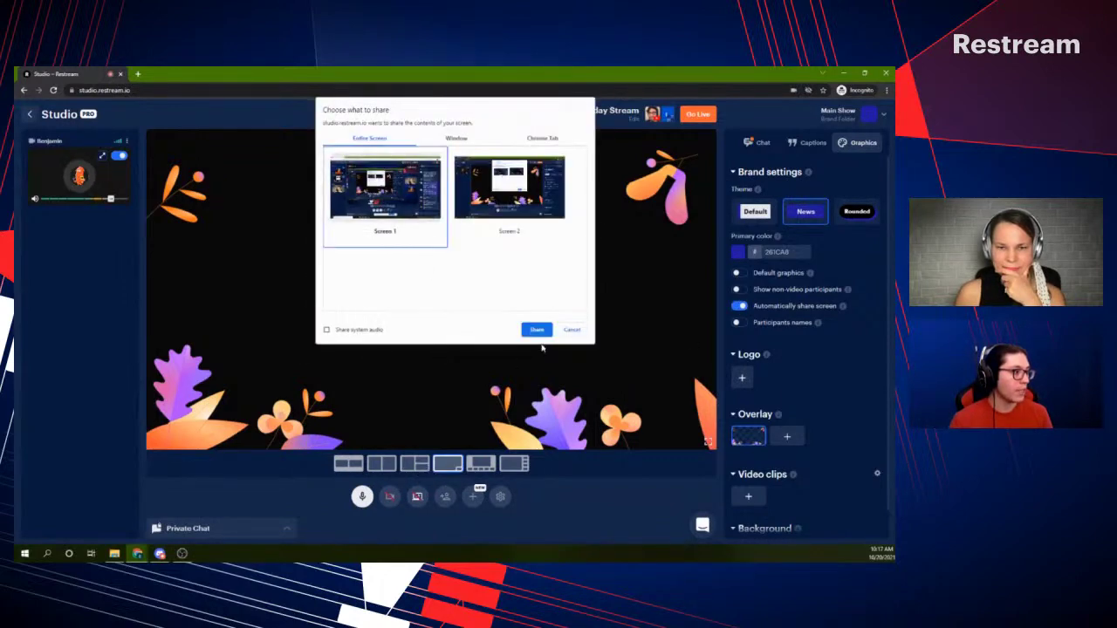
left_click(538, 332)
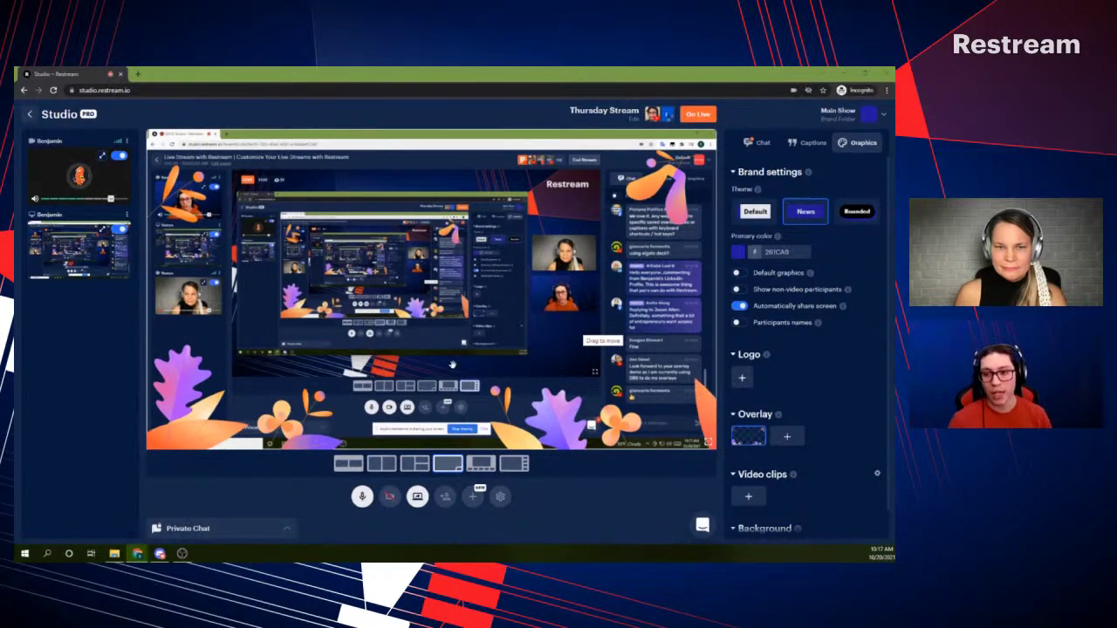
Remove the shared screen source from the stream and turn off automatic screen sharing
left_click(128, 215)
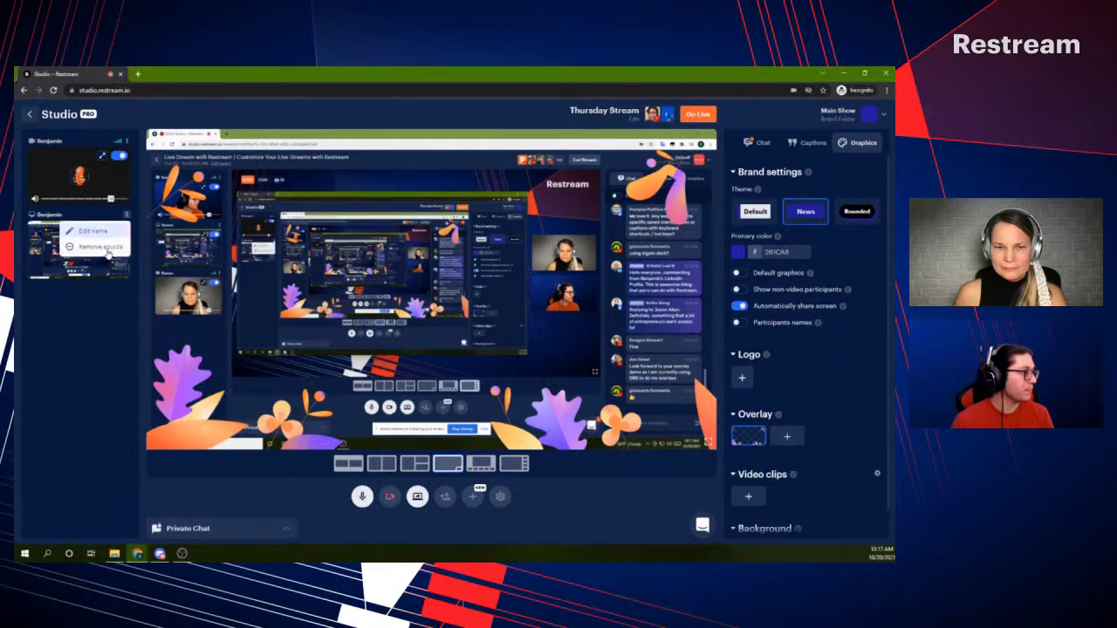
left_click(99, 247)
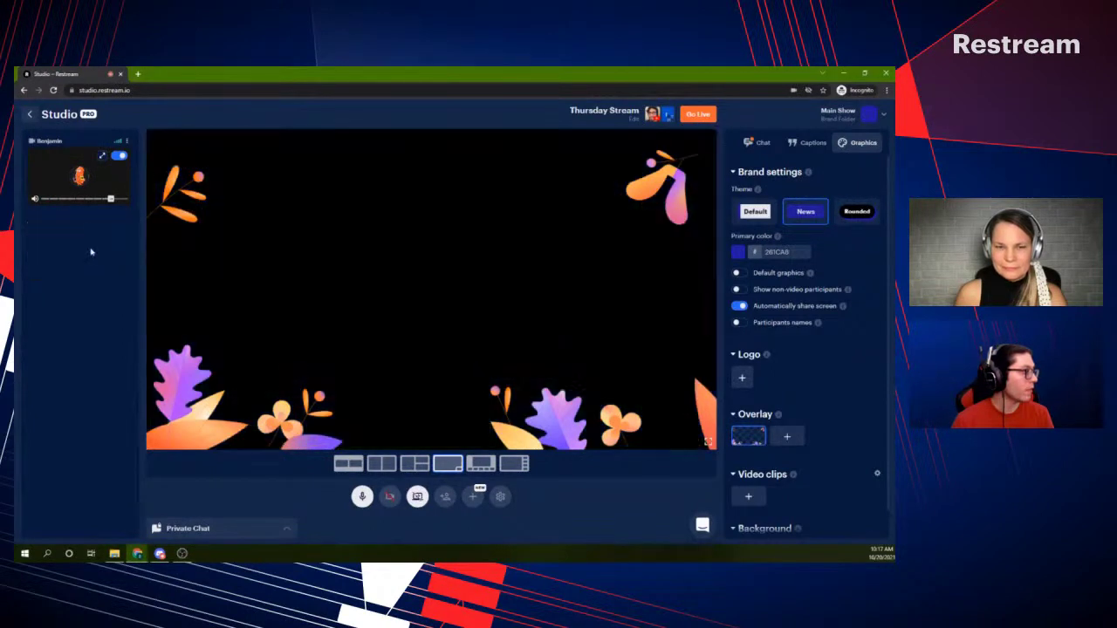
left_click(740, 305)
Turn on participants names and delete the orange and purple leaf overlay
left_click(739, 322)
scroll(785, 428, "down", 1)
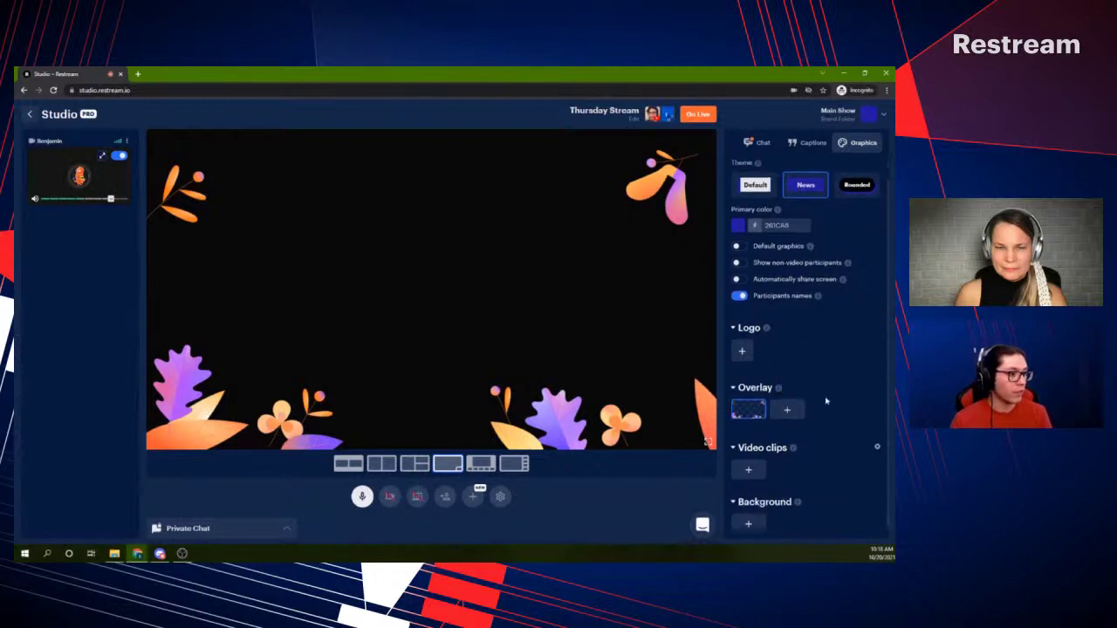
left_click(761, 402)
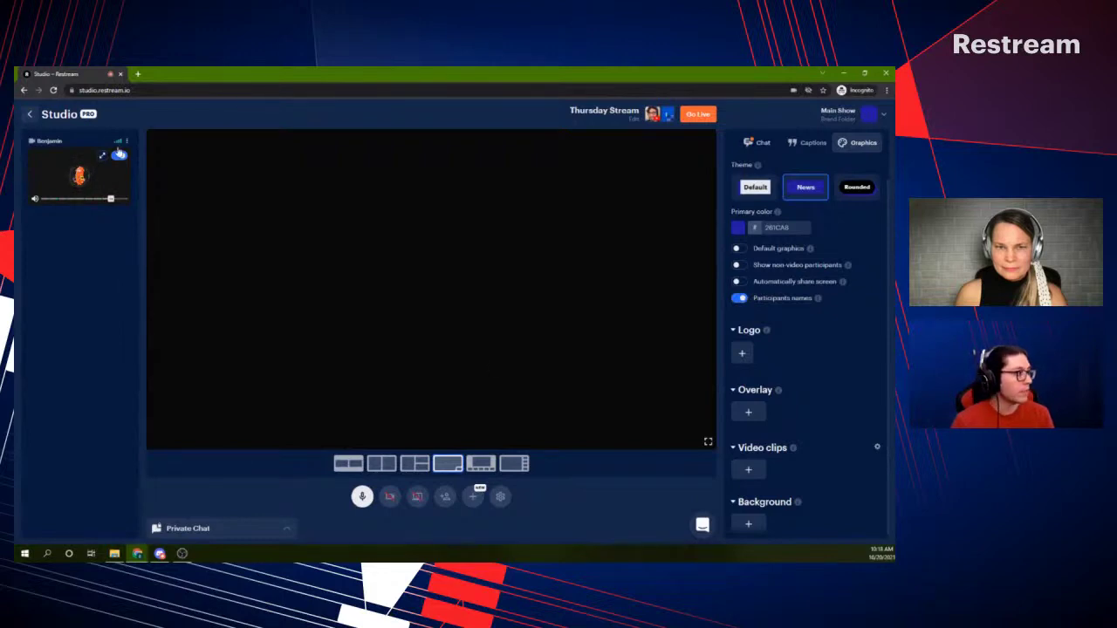
Turn on showing non-video participants and toggle the participants names off and back on
left_click(738, 264)
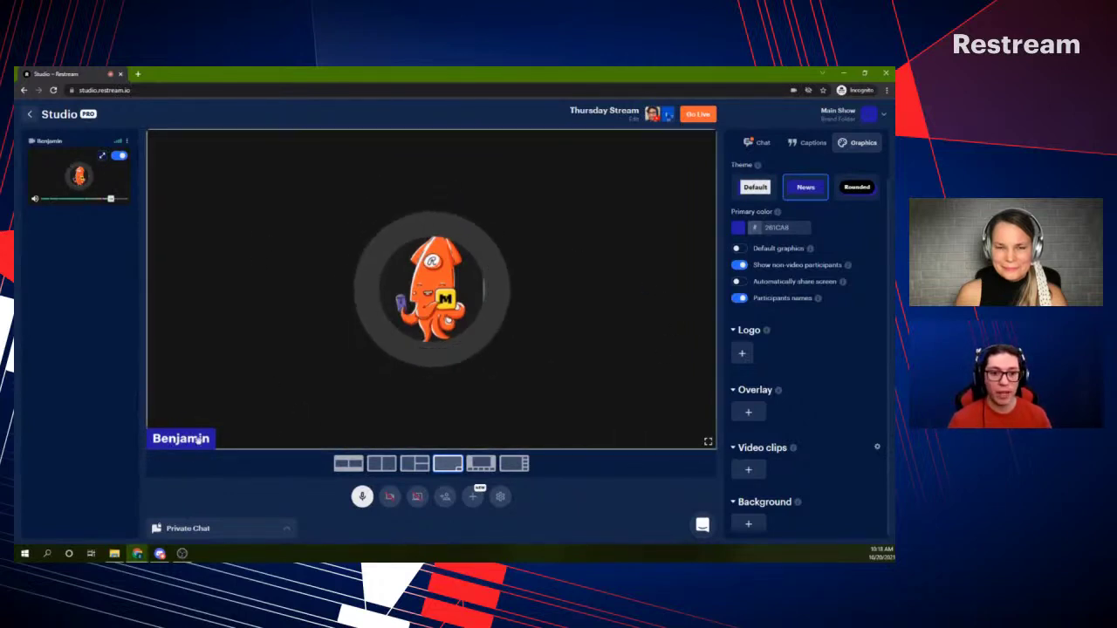
left_click(740, 298)
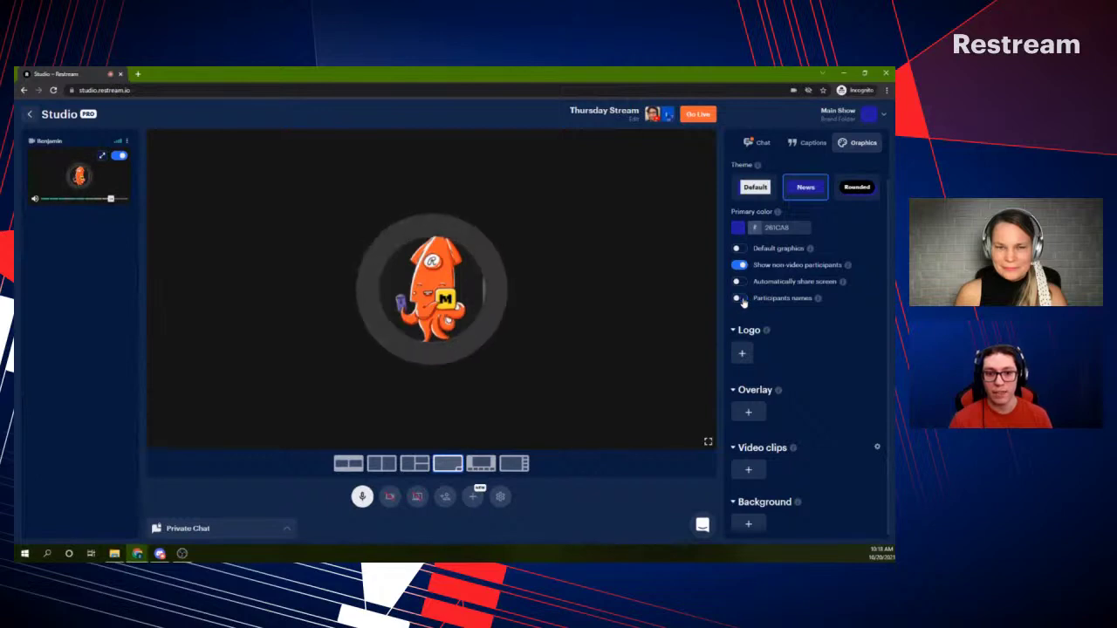
left_click(740, 299)
Try the Rounded theme for the name tag and apply the Default theme
left_click(856, 194)
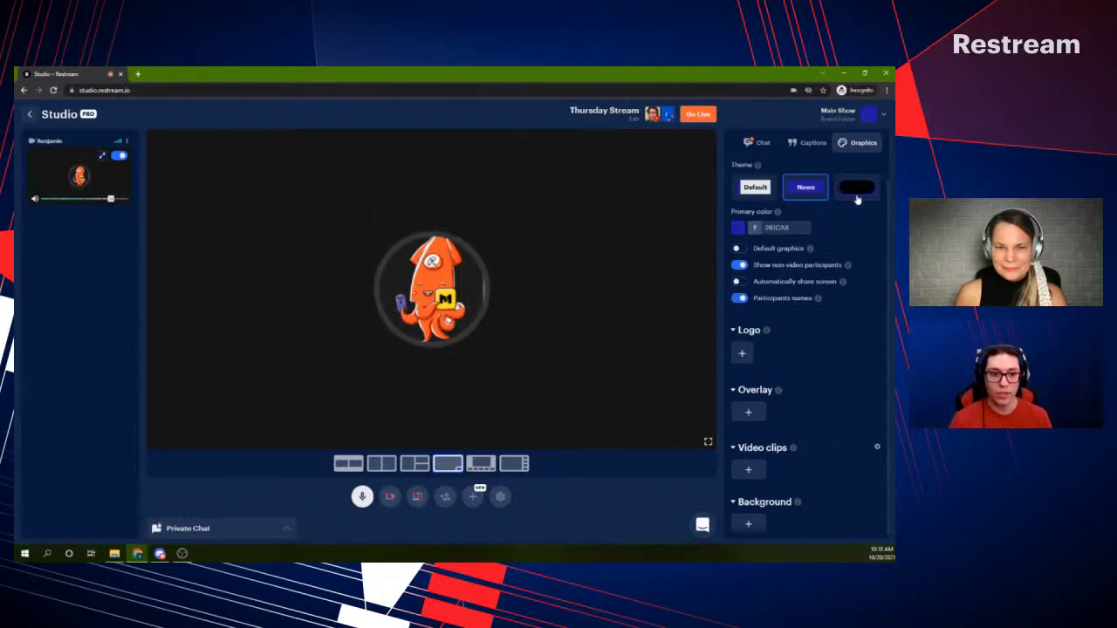
left_click(755, 189)
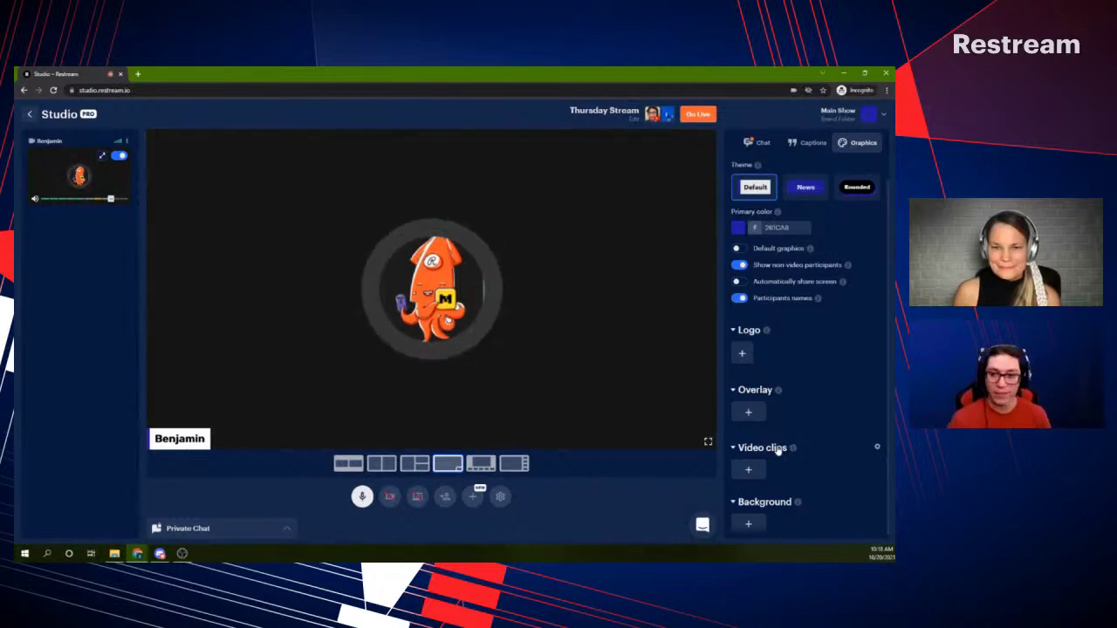
Turn off both showing non-video participants and participants names in the brand settings
scroll(777, 450, "up", 1)
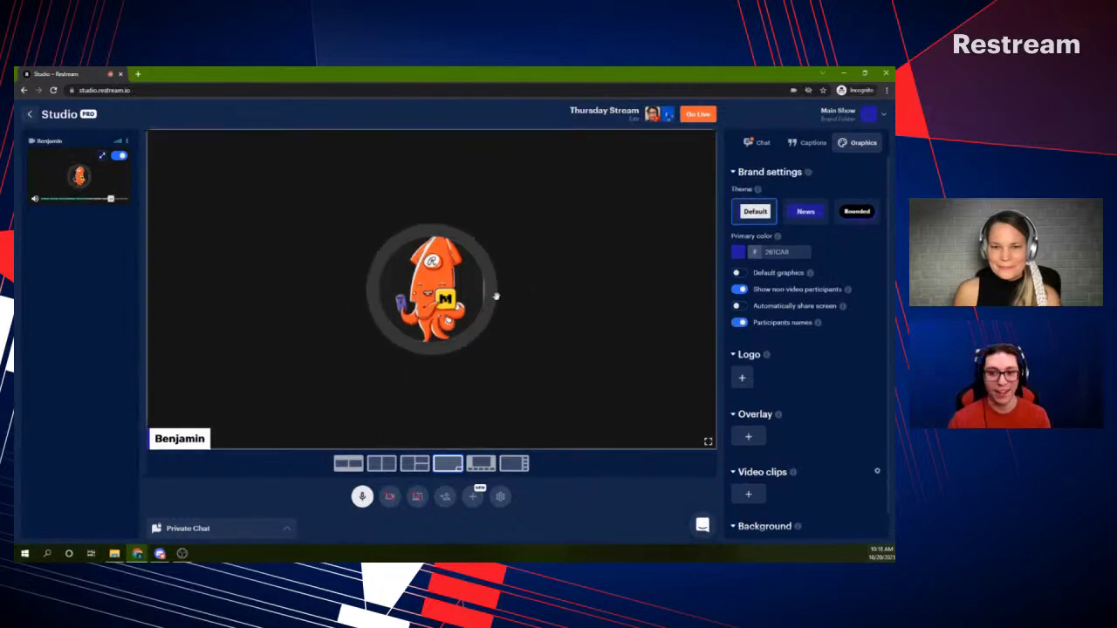
left_click(740, 289)
left_click(740, 322)
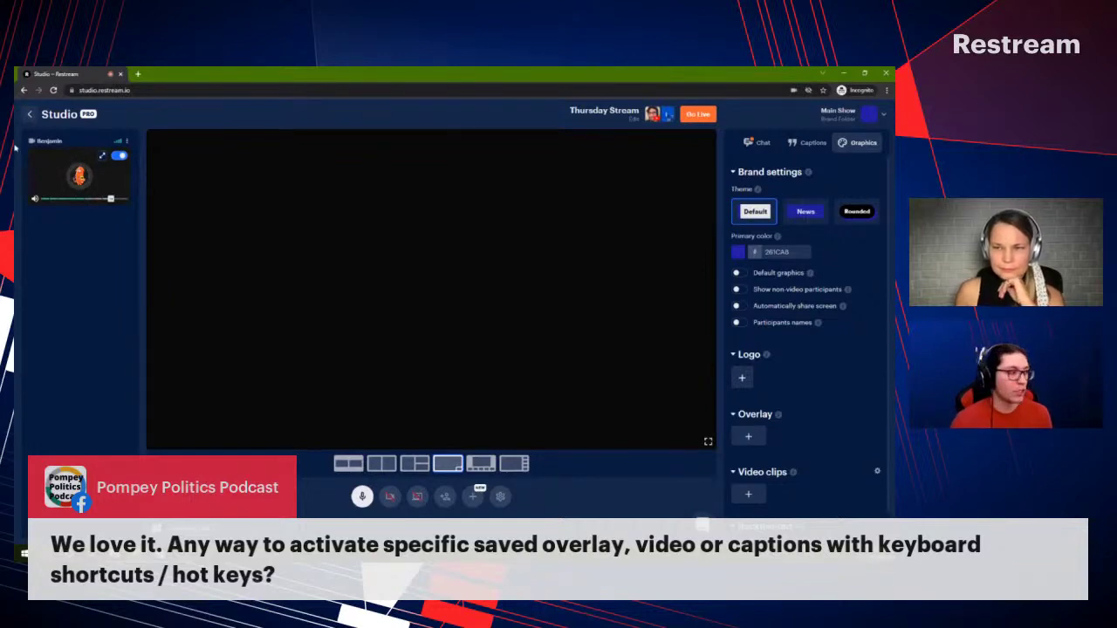
Share the entire Screen 1 and add the shared screen to the stream
left_click(417, 497)
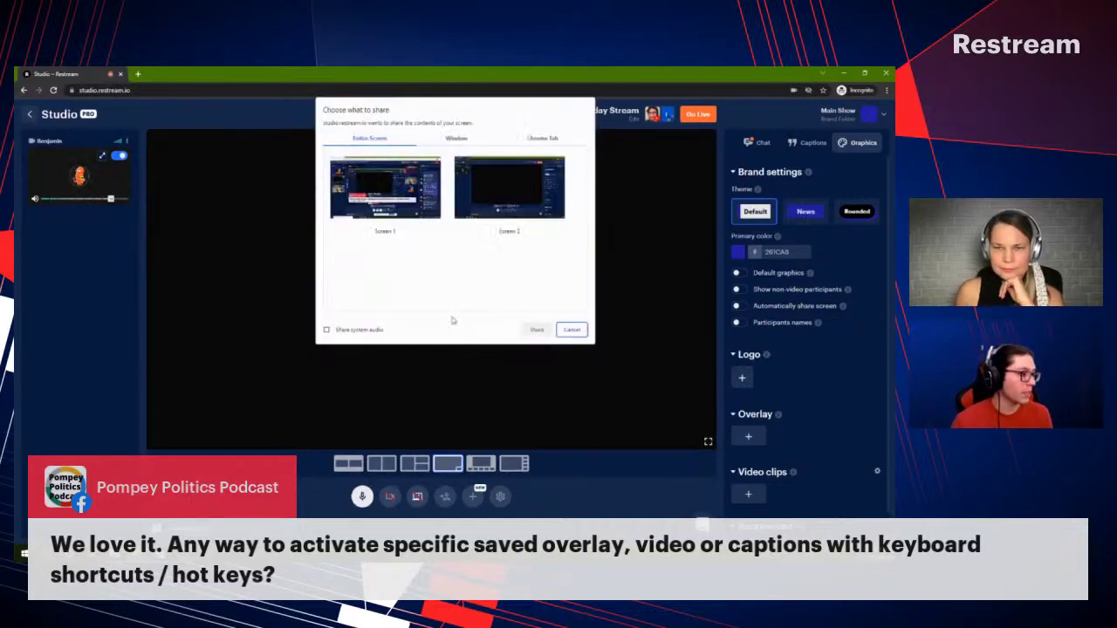
left_click(412, 193)
left_click(537, 329)
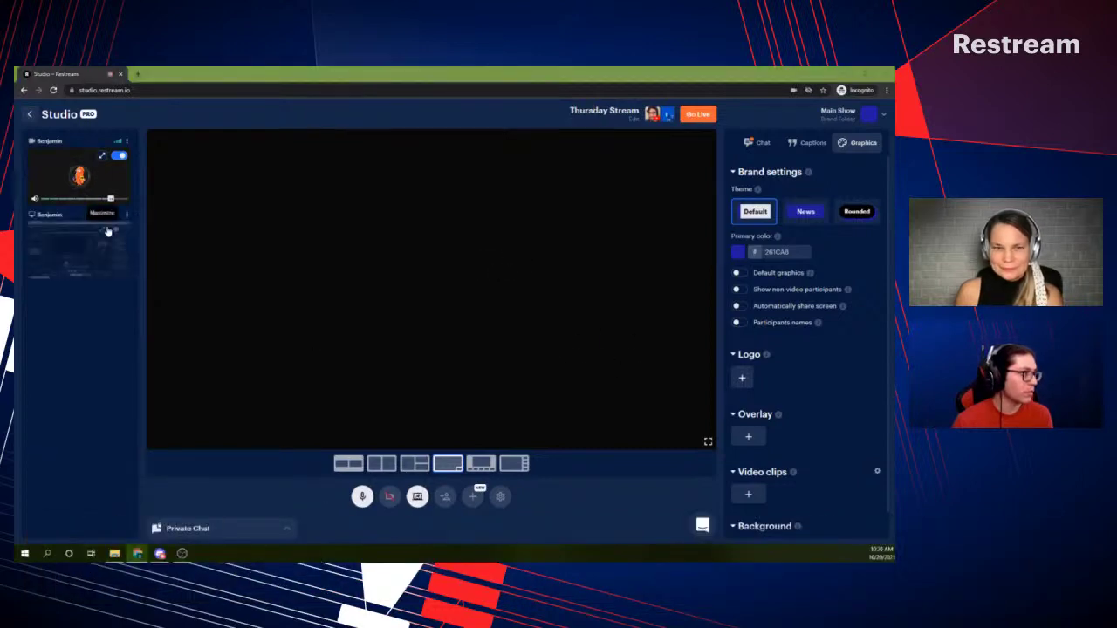
left_click(115, 233)
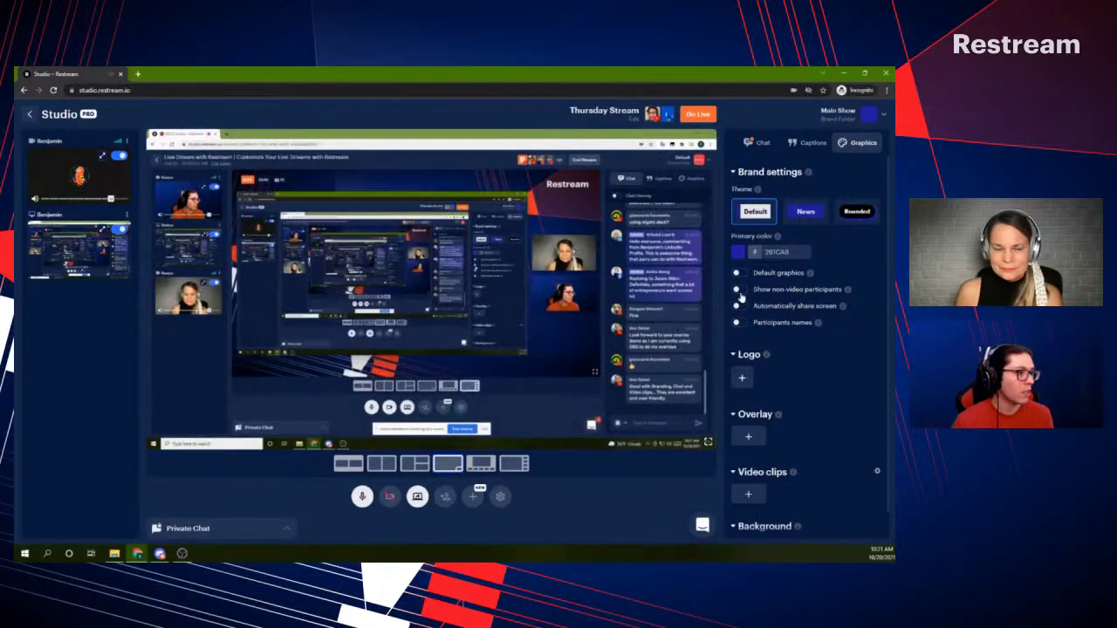
Turn on showing non-video participants and try other stream layouts, keeping the side-by-side layout with two equal frames
left_click(739, 290)
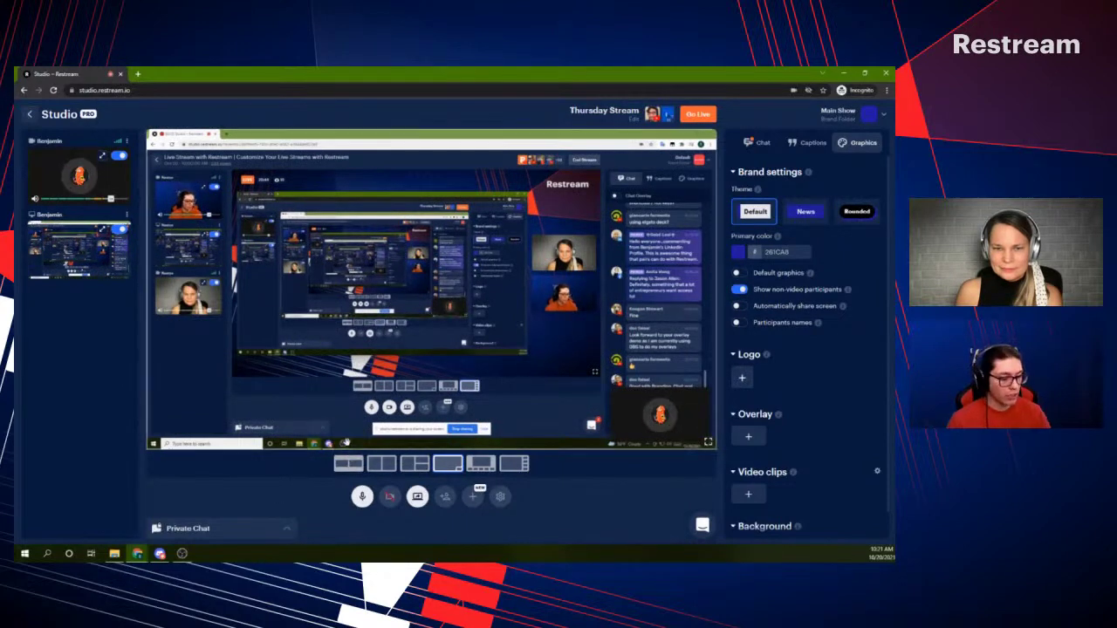
left_click(382, 463)
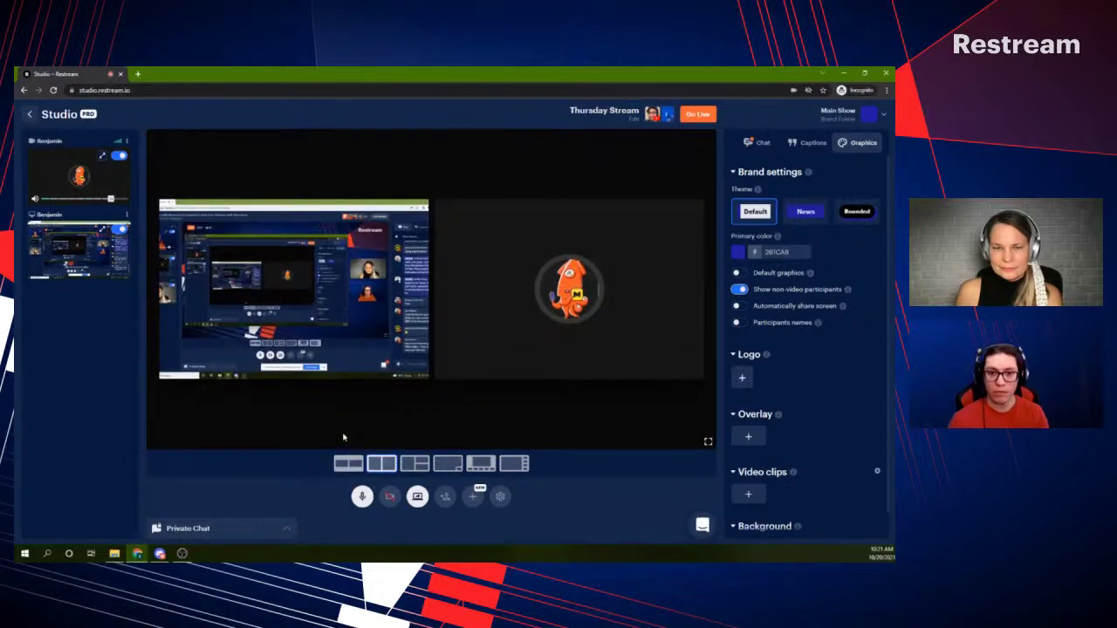
left_click(481, 464)
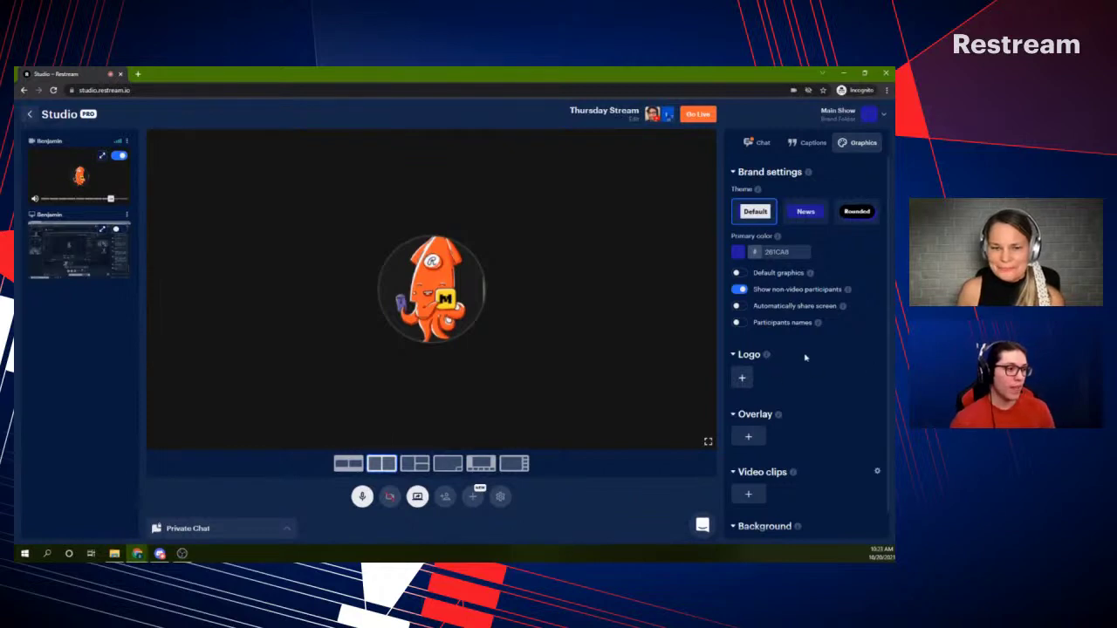
scroll(804, 359, "down", 1)
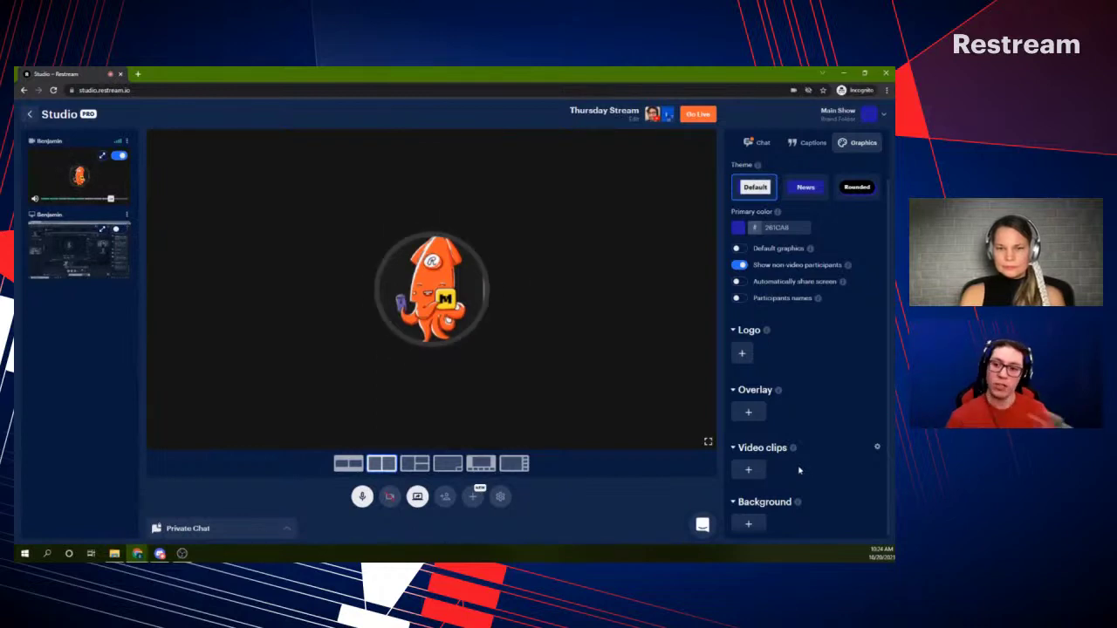
left_click(751, 471)
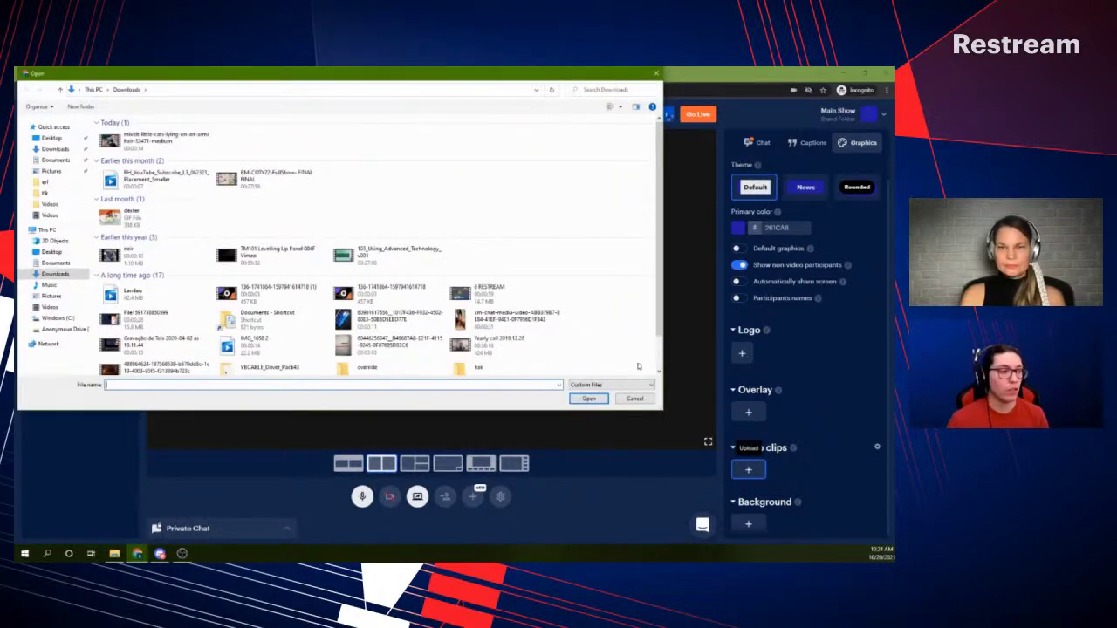
left_click(635, 398)
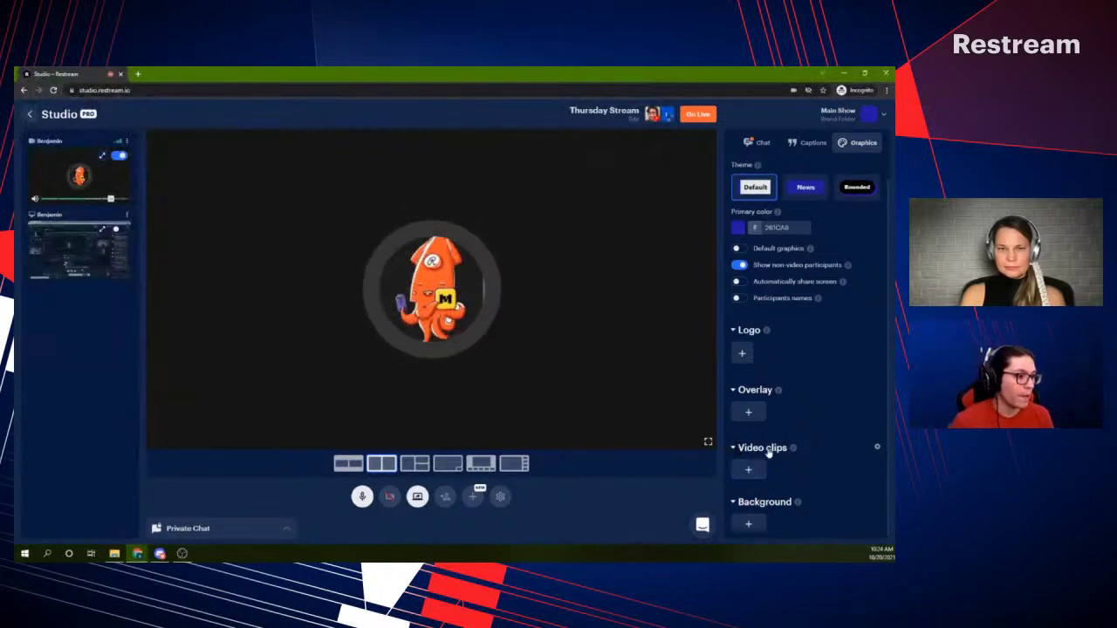
Turn on the default graphics in the brand settings to load the ready-made logo, overlays, video clips and backgrounds
mouse_move(794, 447)
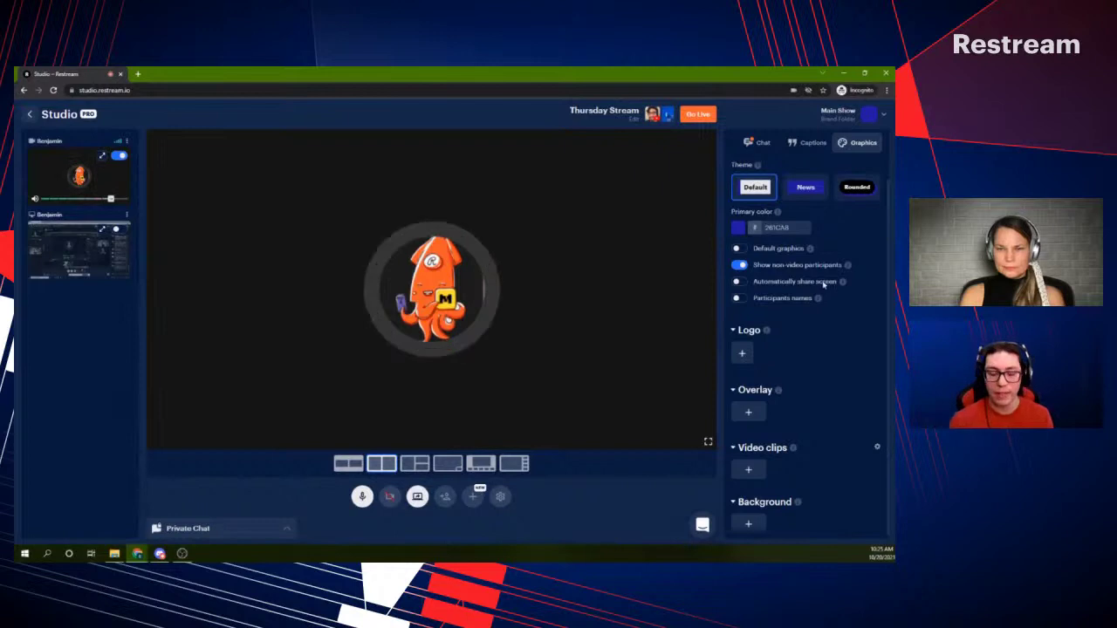
left_click(737, 250)
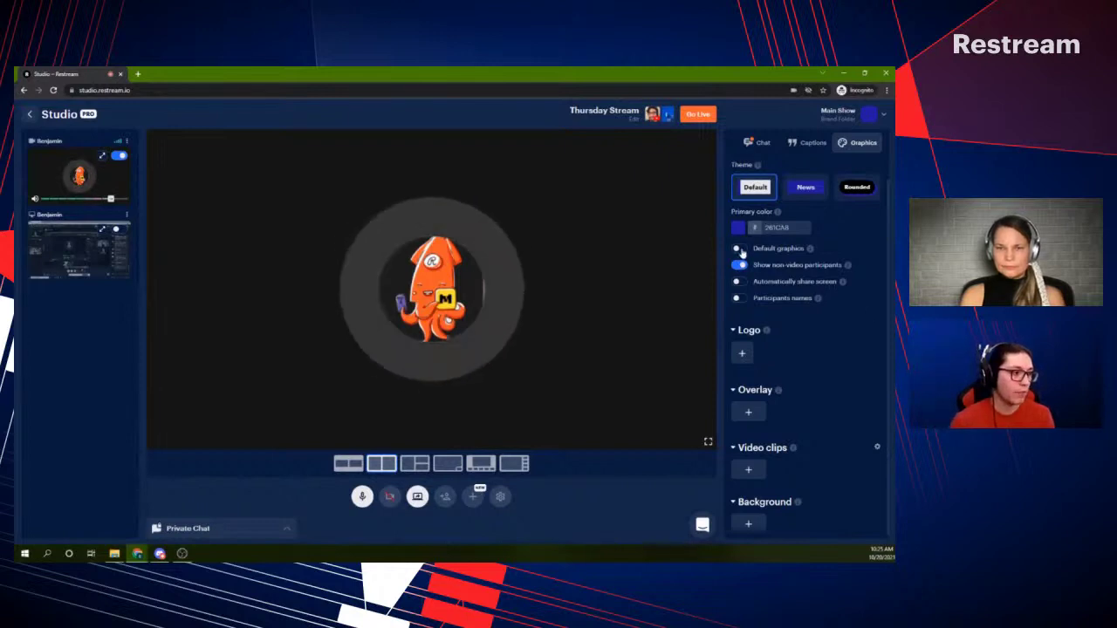
scroll(810, 286, "down", 3)
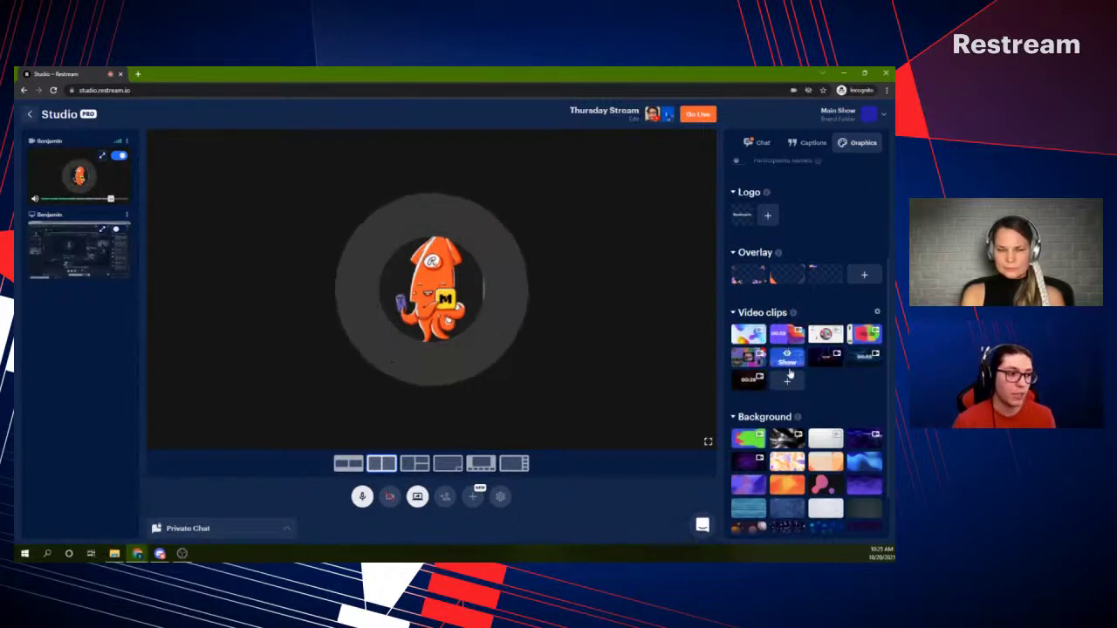
Play the purple and orange countdown video clip in the stream preview and stop it
mouse_move(794, 316)
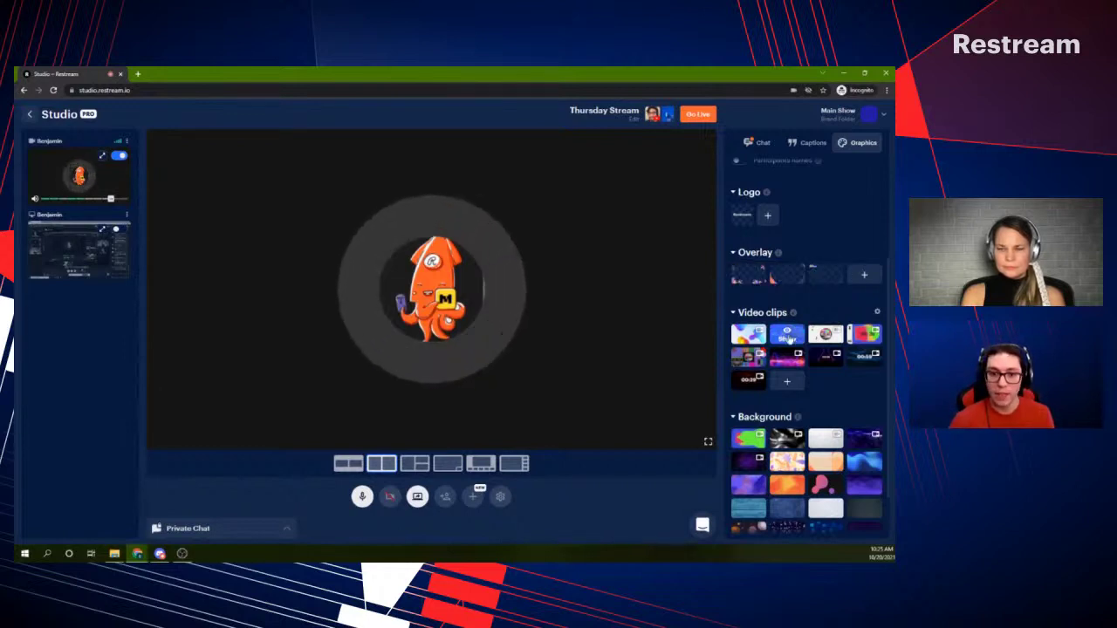
left_click(786, 338)
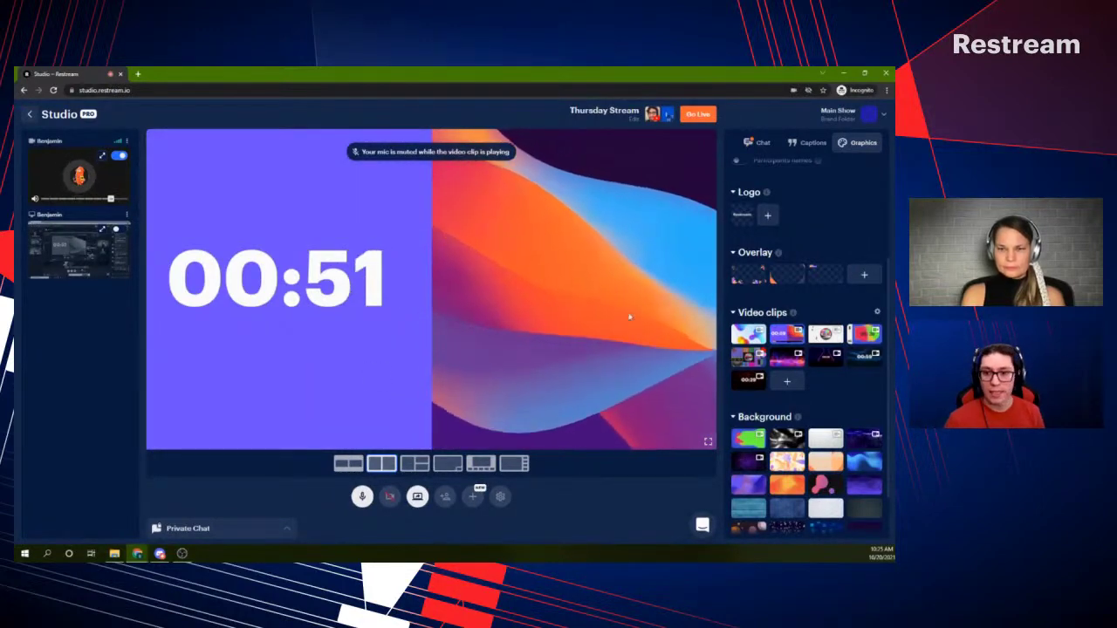
left_click(786, 339)
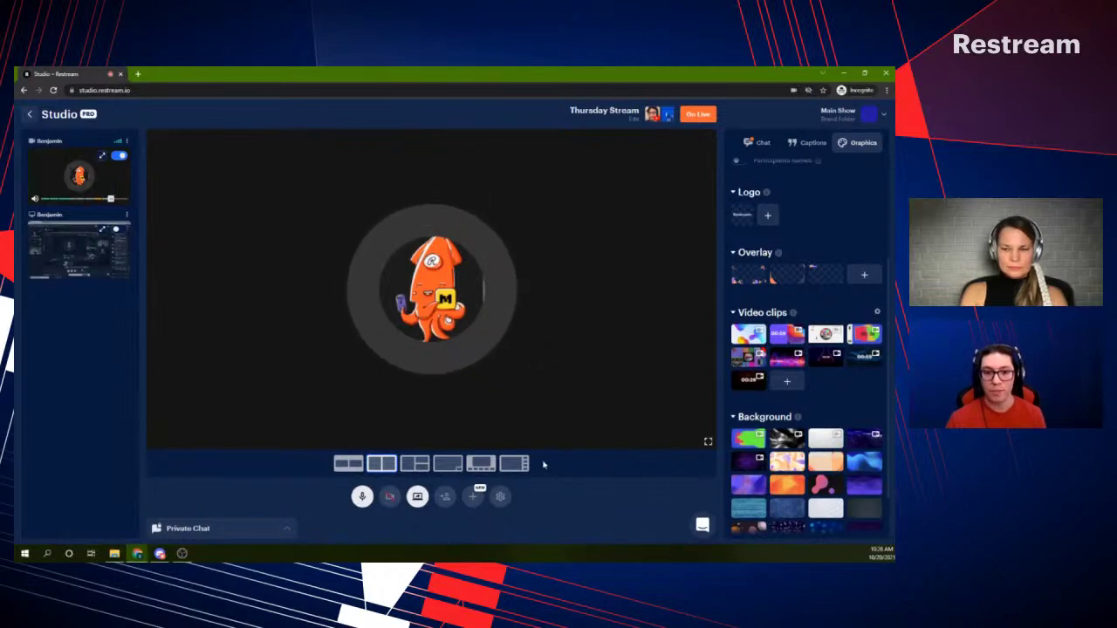
Add the local video mixkit-little-cats-lying-on-an-armchair-32471-medium as a source and show it on the stream
left_click(474, 497)
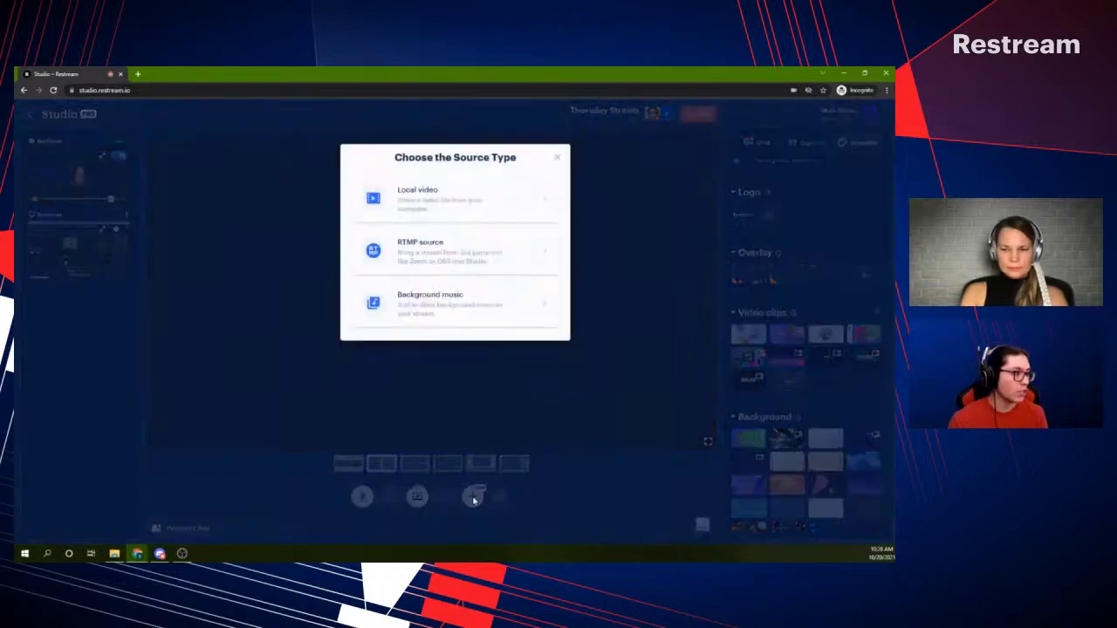
left_click(440, 190)
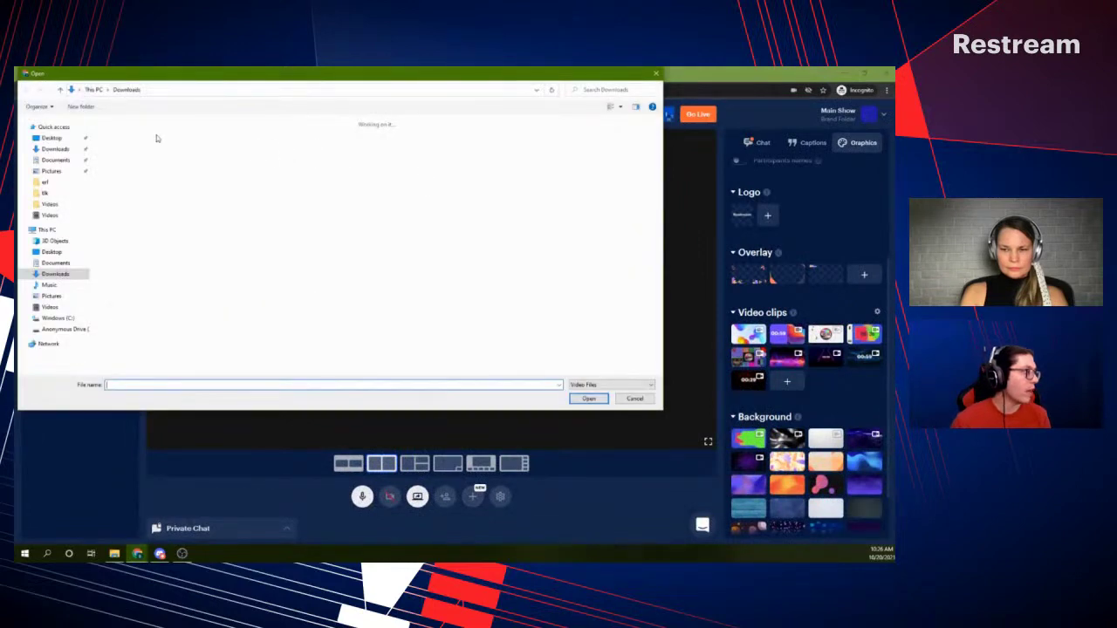
left_click(157, 137)
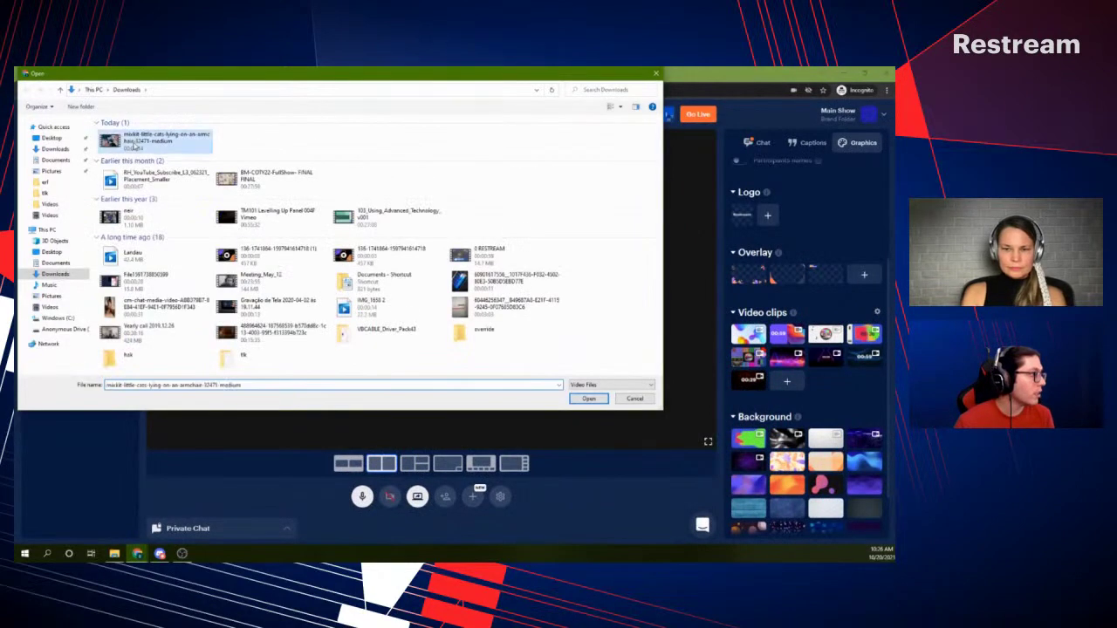
left_click(589, 399)
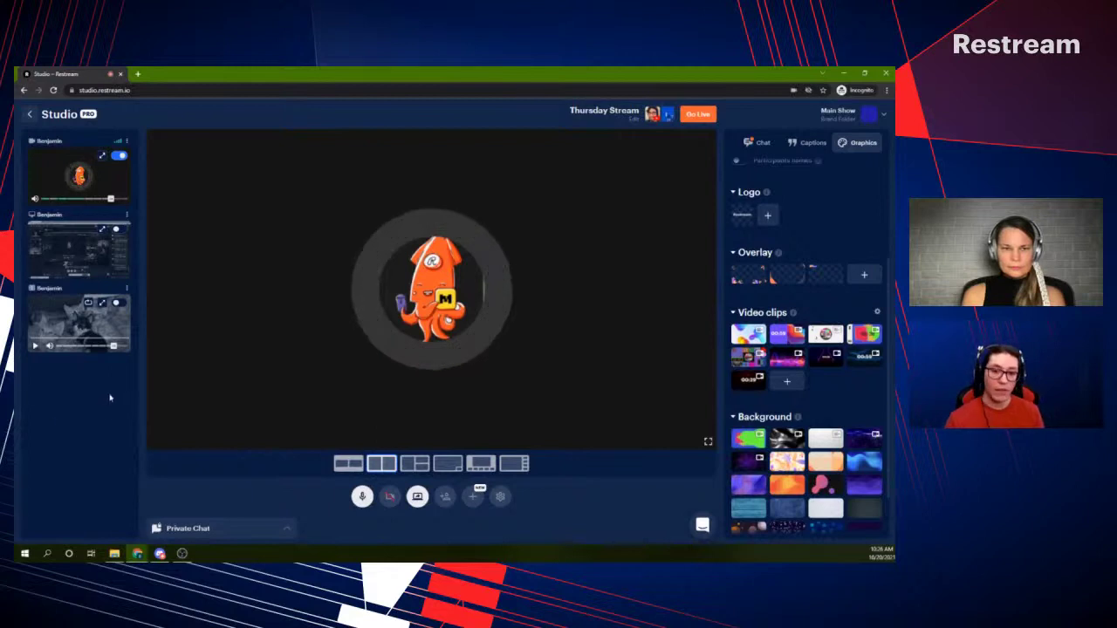
left_click(116, 303)
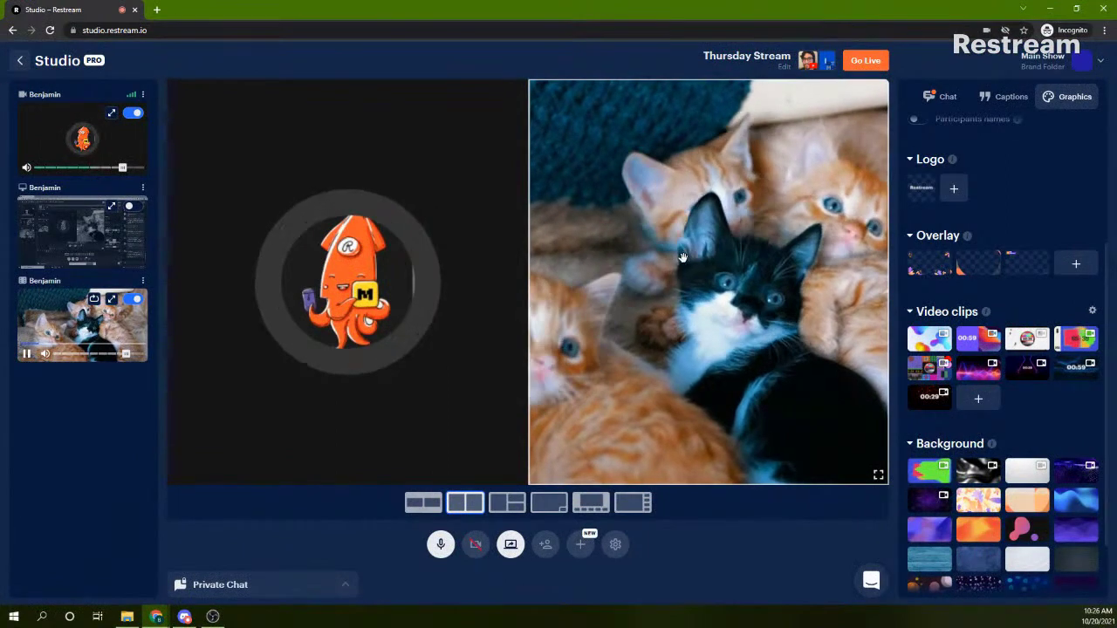
Apply the layout with a full frame and small corner inset, and make the kitten video the main frame
left_click(423, 503)
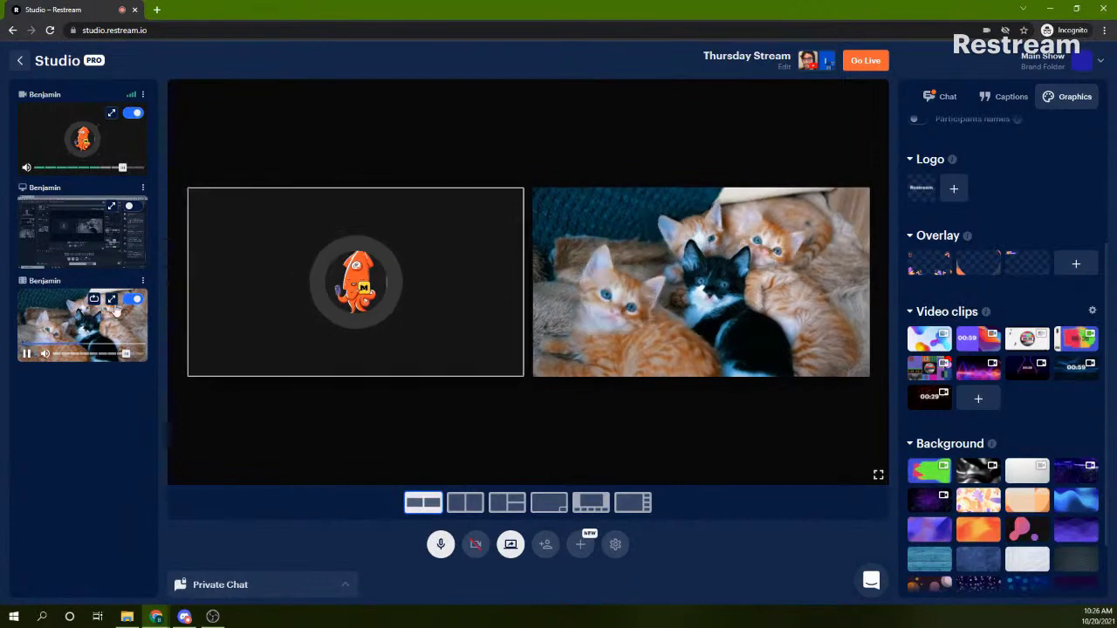
left_click(561, 509)
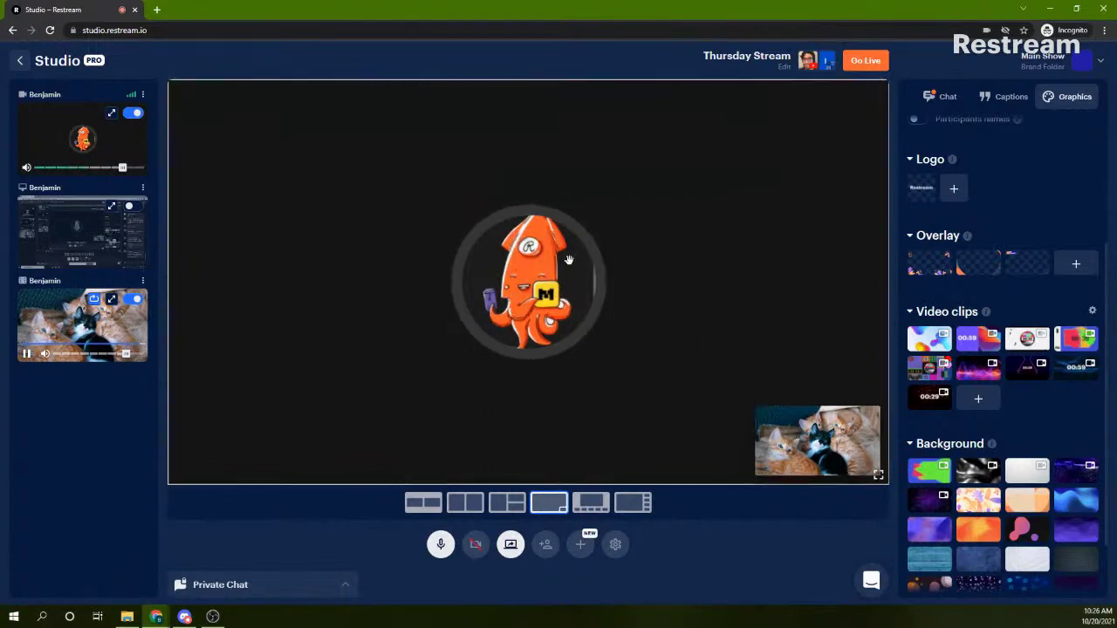
left_click(510, 277)
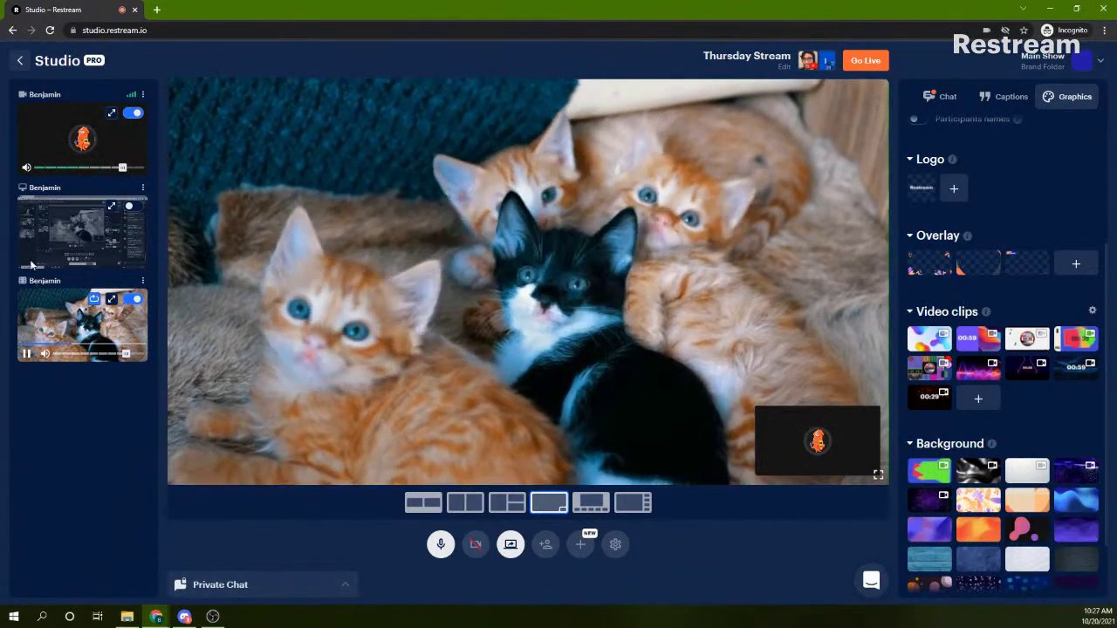
Pause the kitten video and review the source types that can be added to the stream
left_click(26, 353)
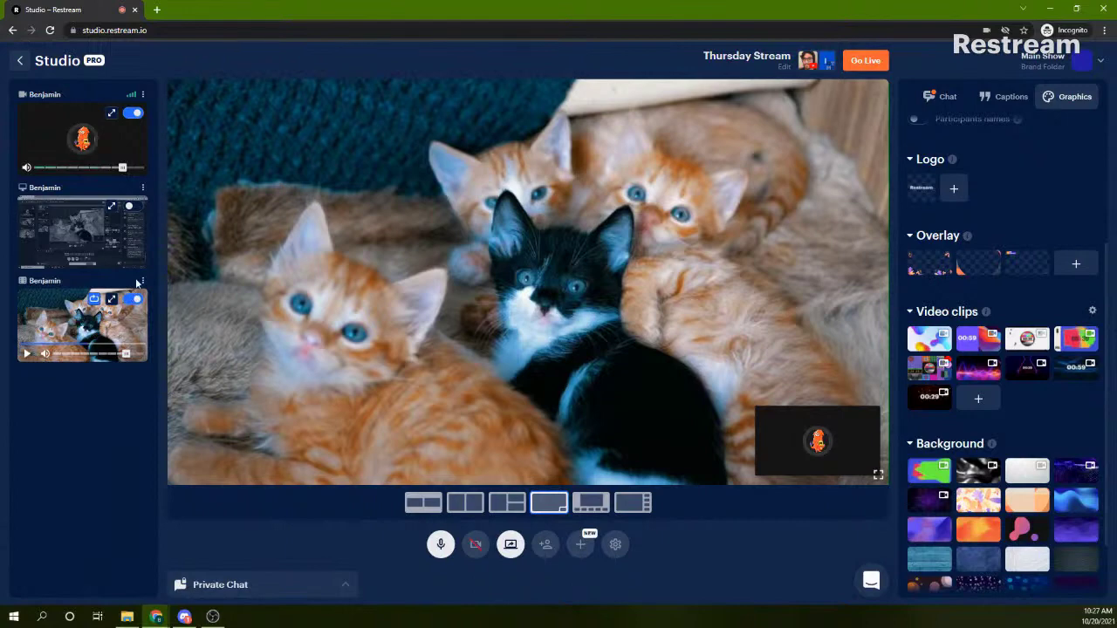
left_click(106, 305)
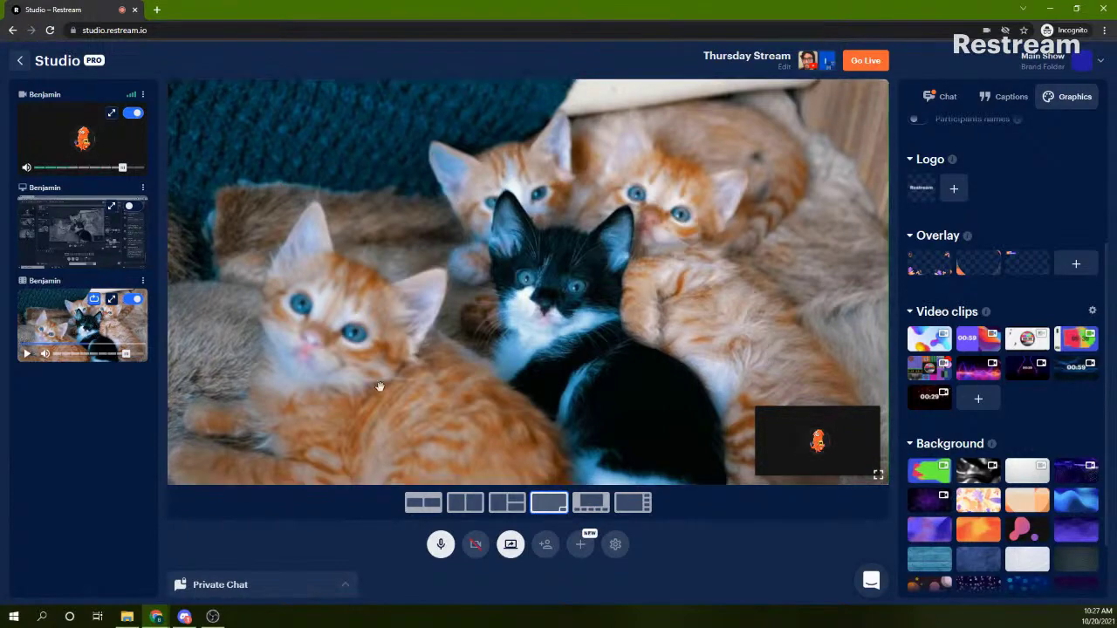
left_click(580, 546)
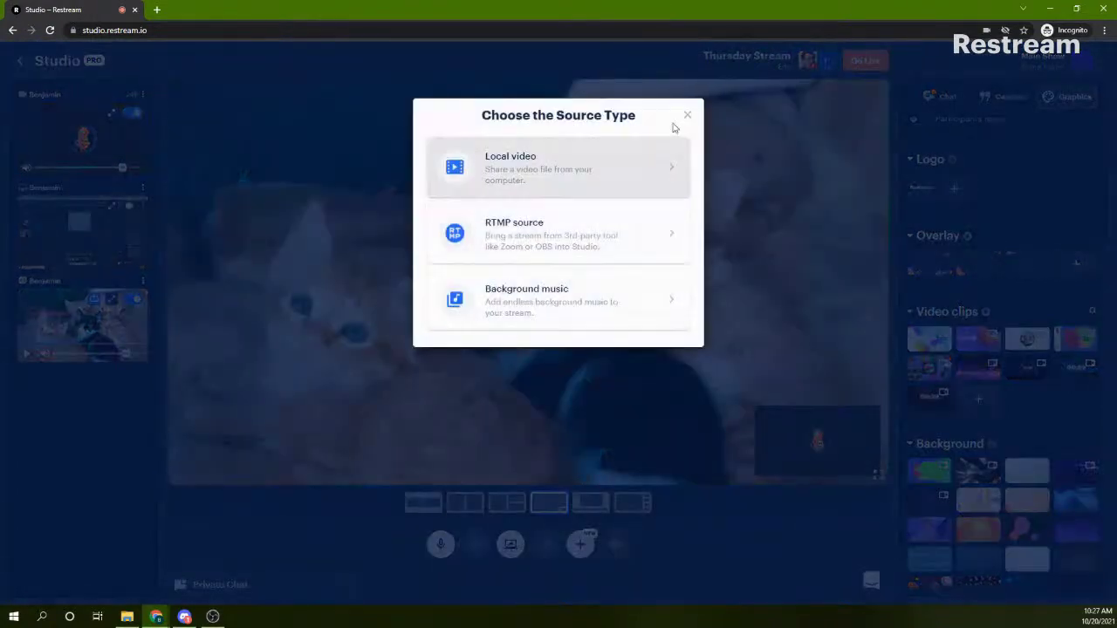
left_click(686, 115)
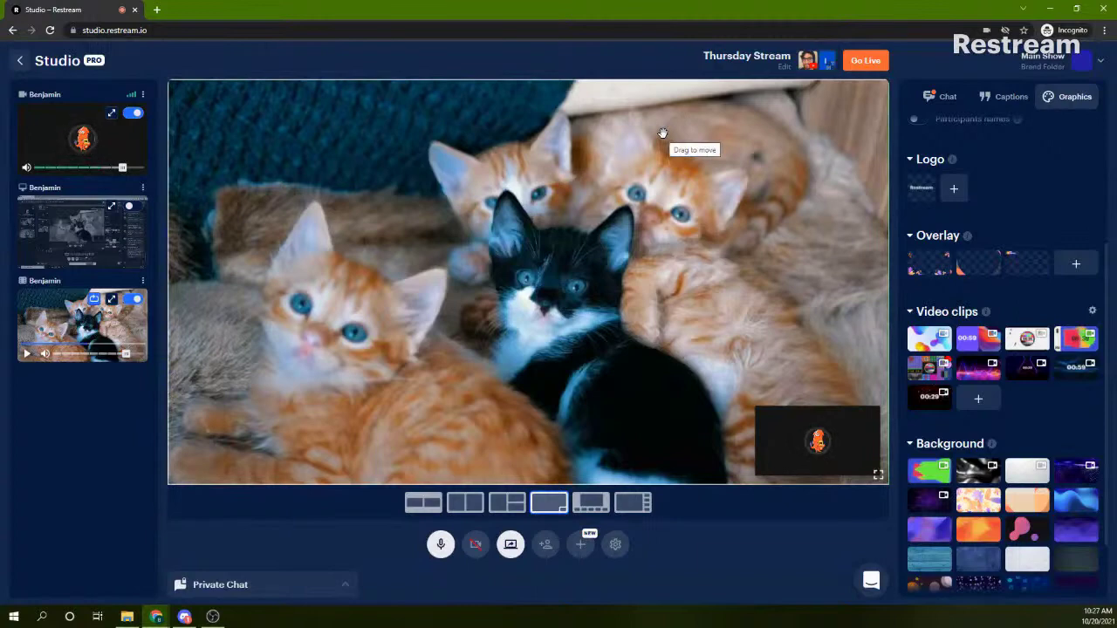